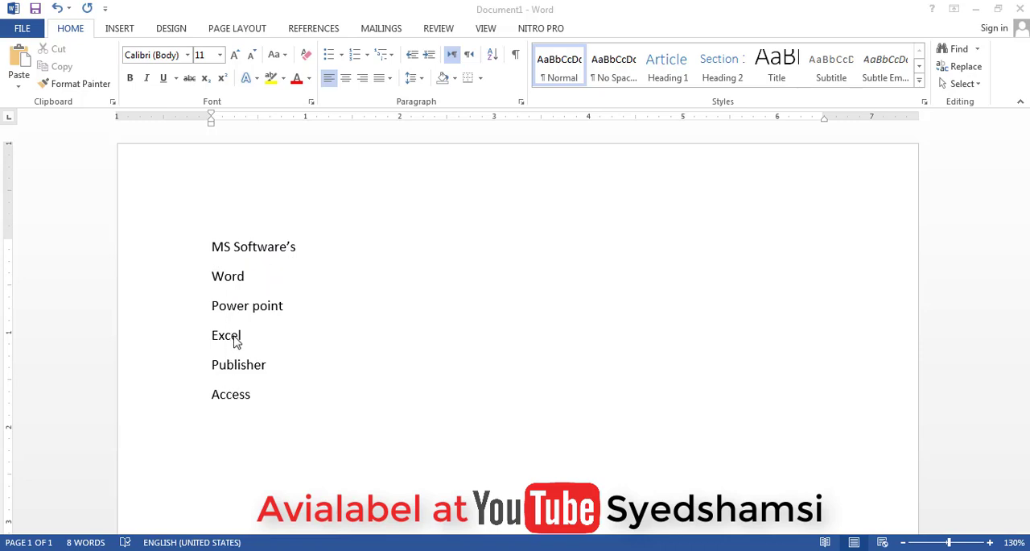
- Apply the default round bullets to the five lines from Word to Access under the MS Software's heading
left_click(265, 398)
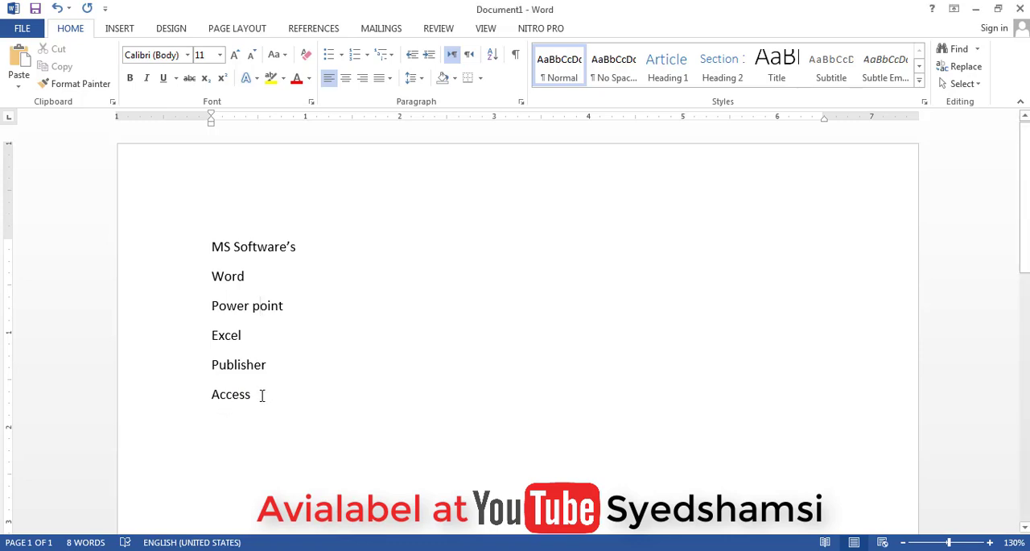
left_click_drag(261, 396, 219, 364)
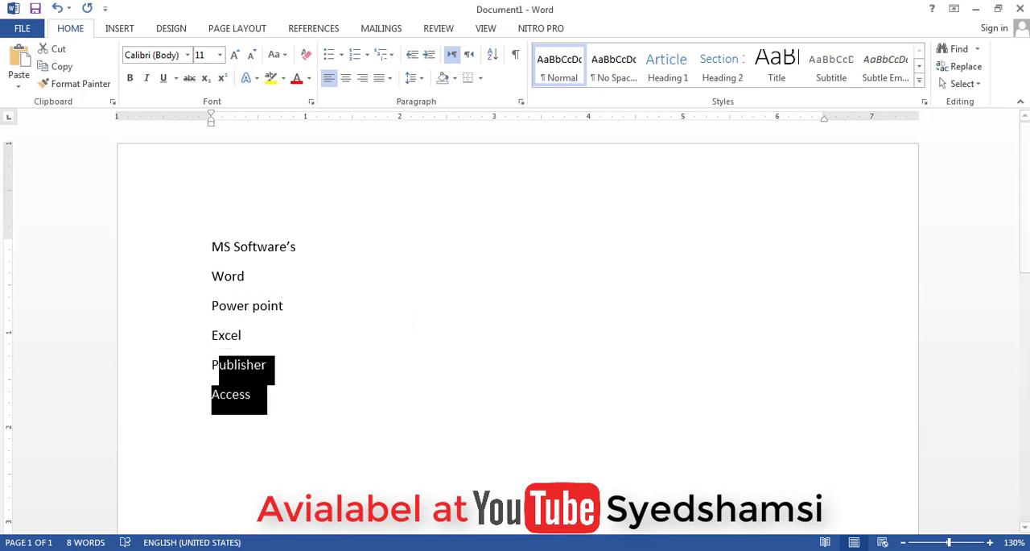
left_click(234, 368)
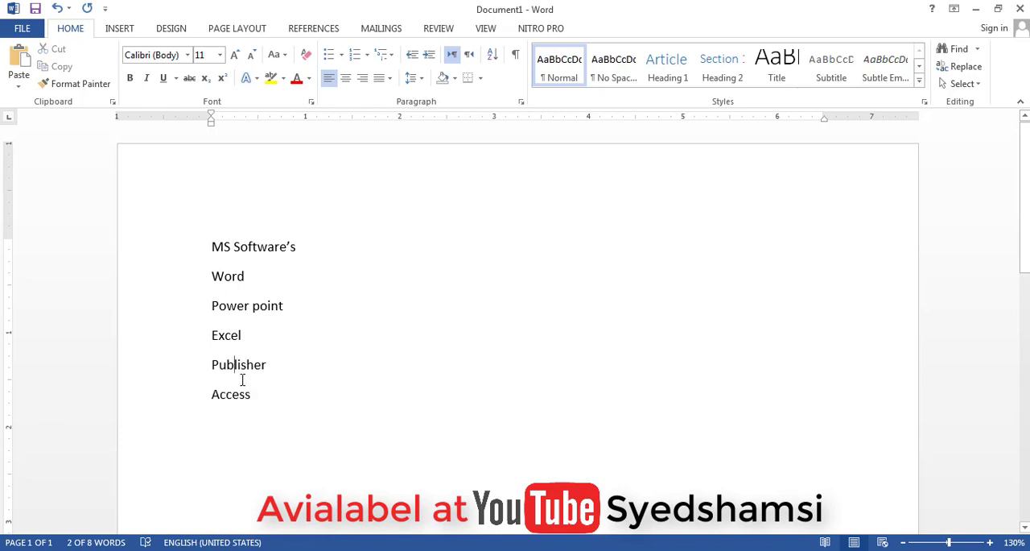
left_click_drag(274, 392, 210, 277)
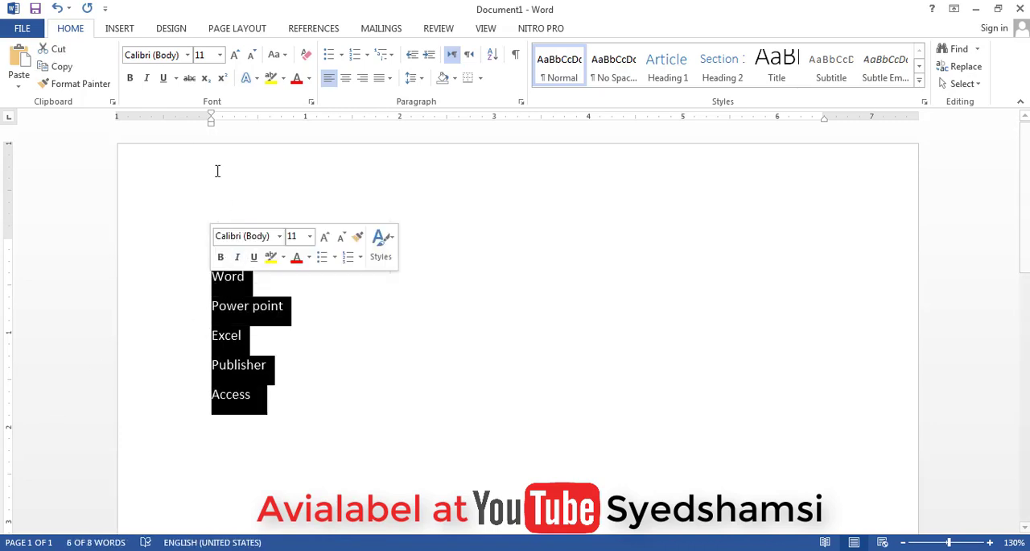
left_click(330, 54)
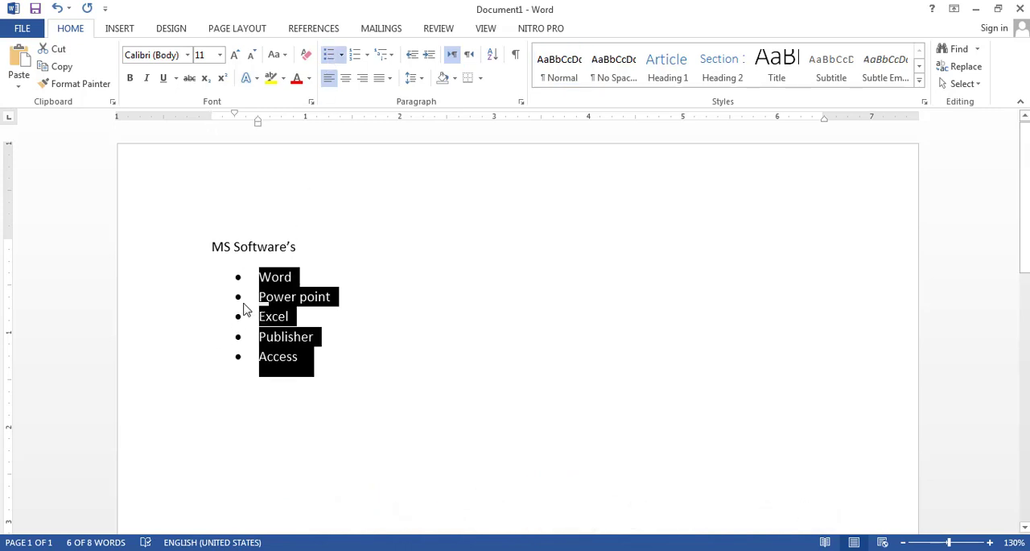
left_click(375, 295)
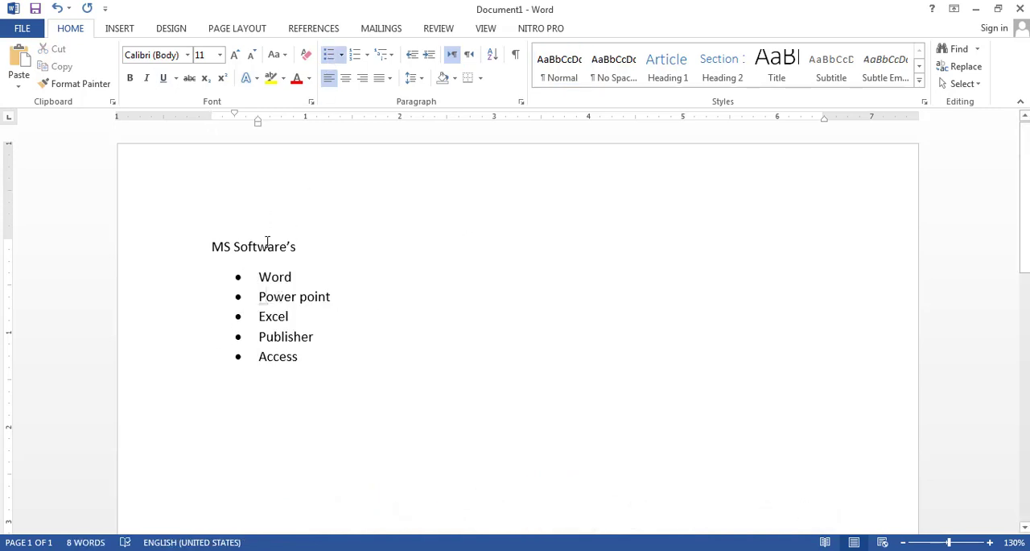
- Change the bullets of the five software items to the black arrow style from the bullet library
left_click_drag(302, 358, 260, 277)
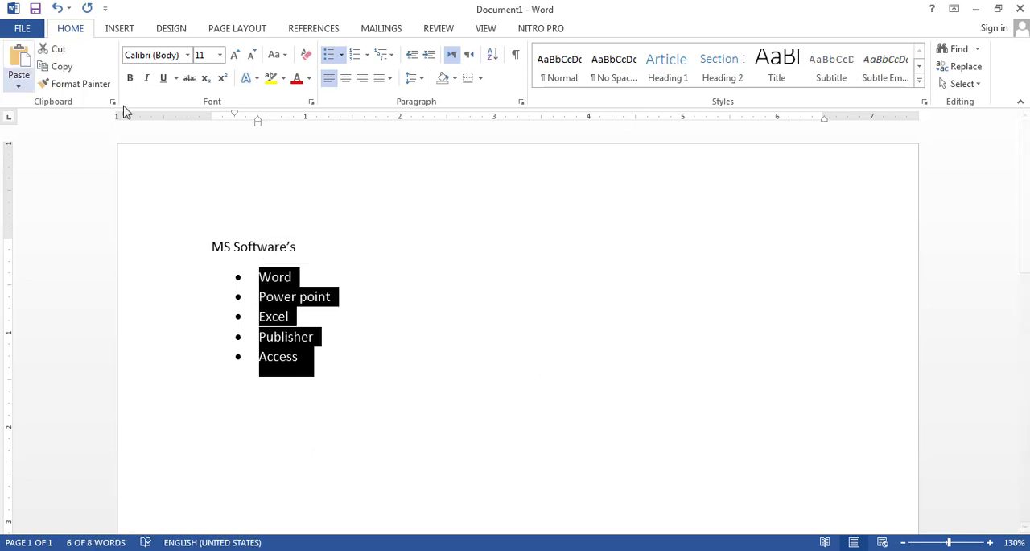
left_click(342, 58)
left_click(412, 99)
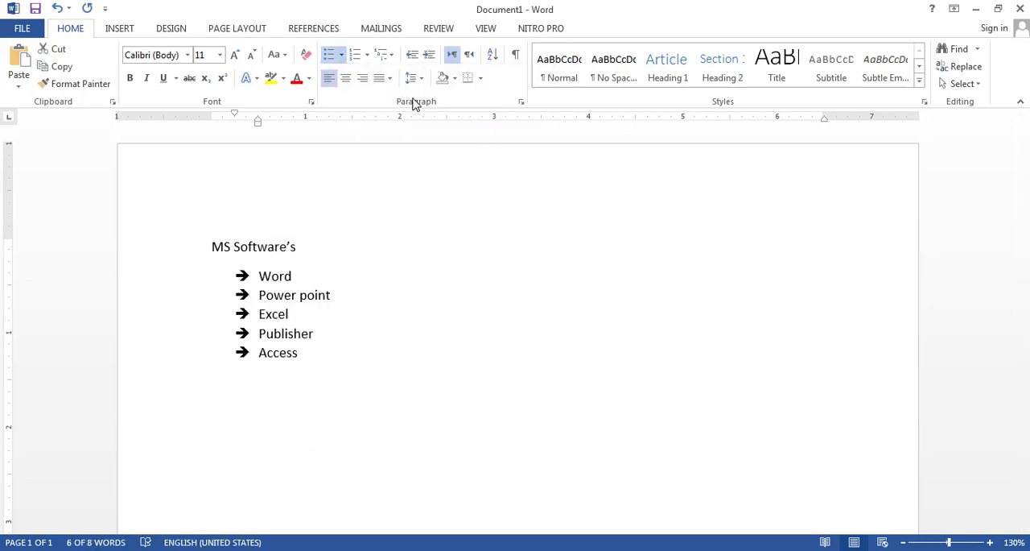
- Define a new symbol bullet for the five items using the Wingdings right-pointing hand, character code 70
left_click(342, 56)
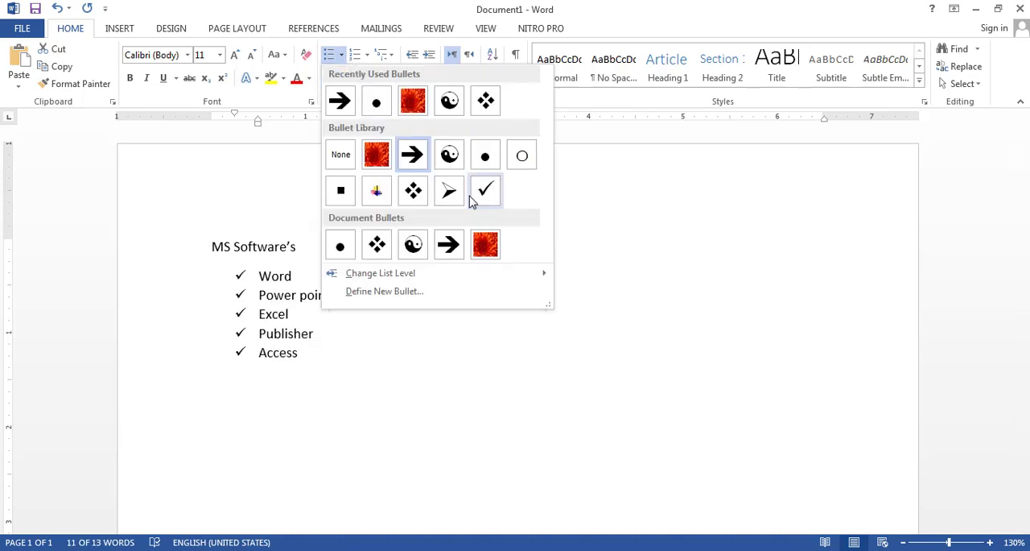
left_click(409, 294)
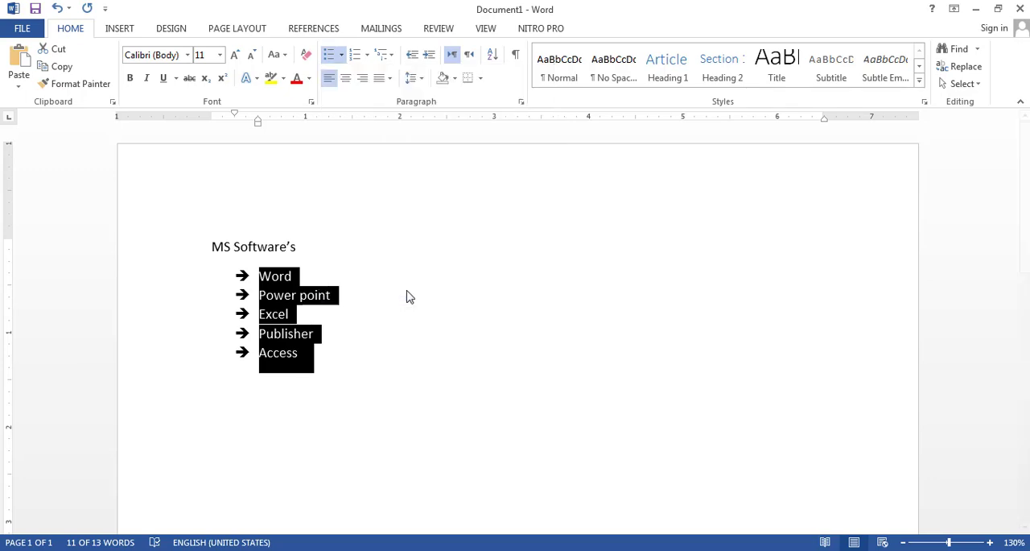
left_click(457, 180)
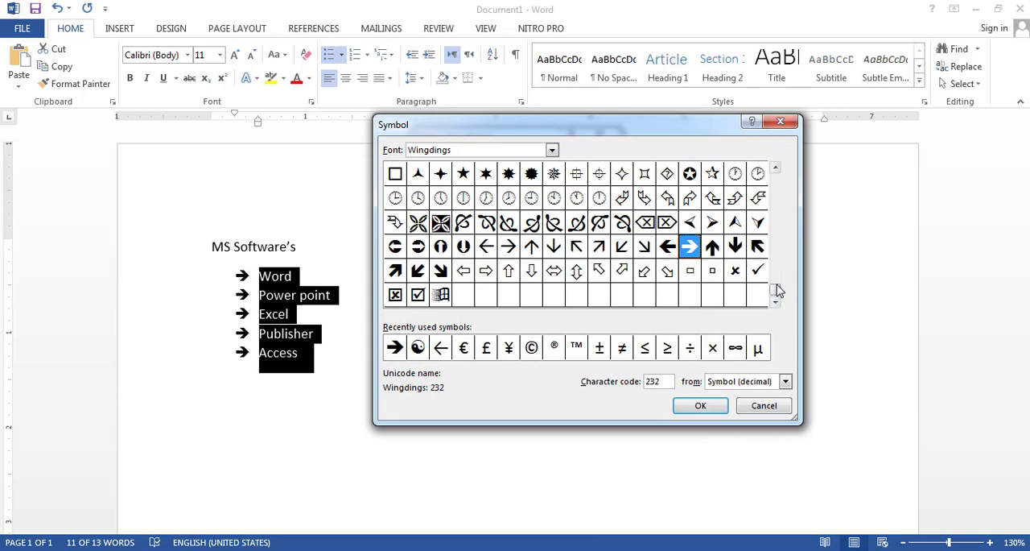
left_click_drag(778, 289, 777, 234)
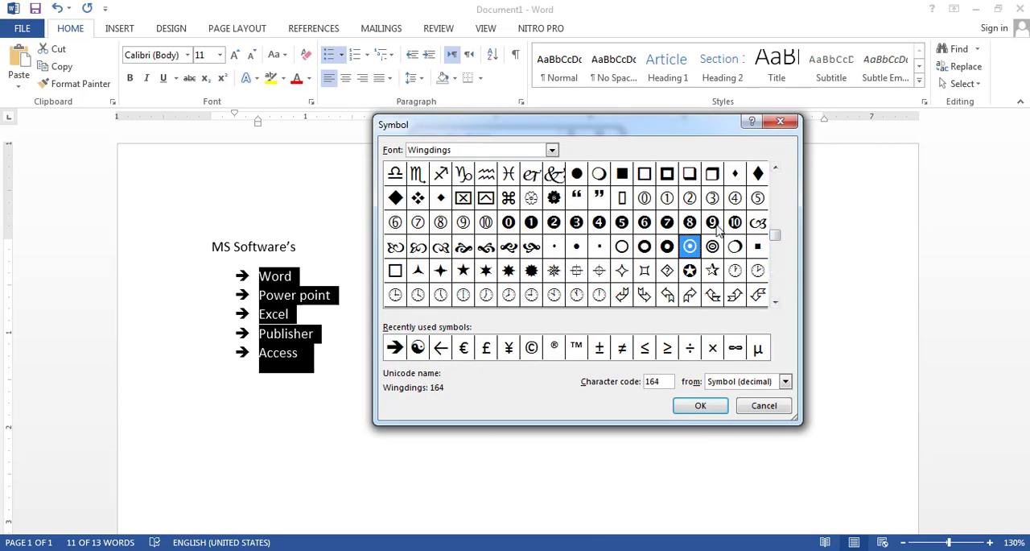
left_click_drag(778, 233, 776, 222)
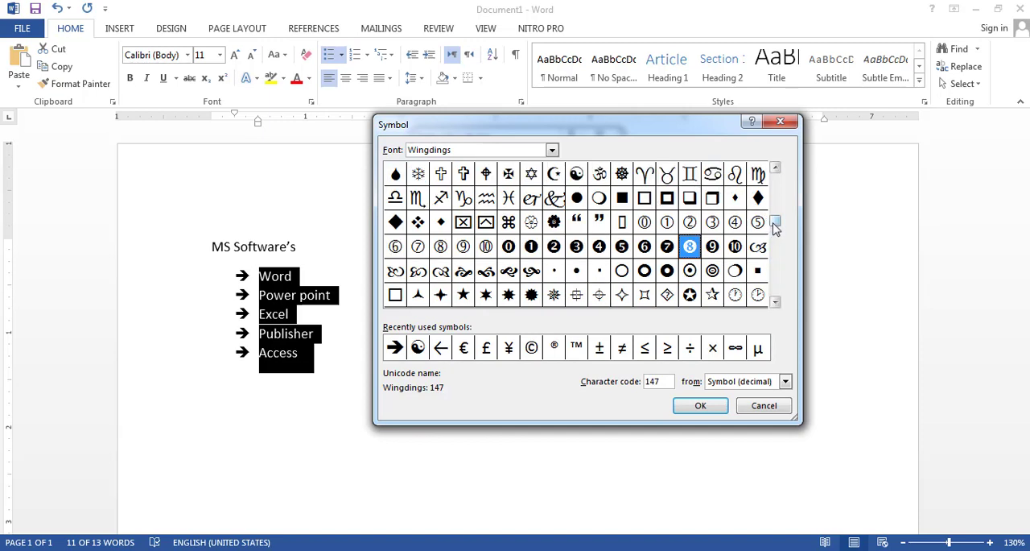
left_click_drag(778, 223, 779, 200)
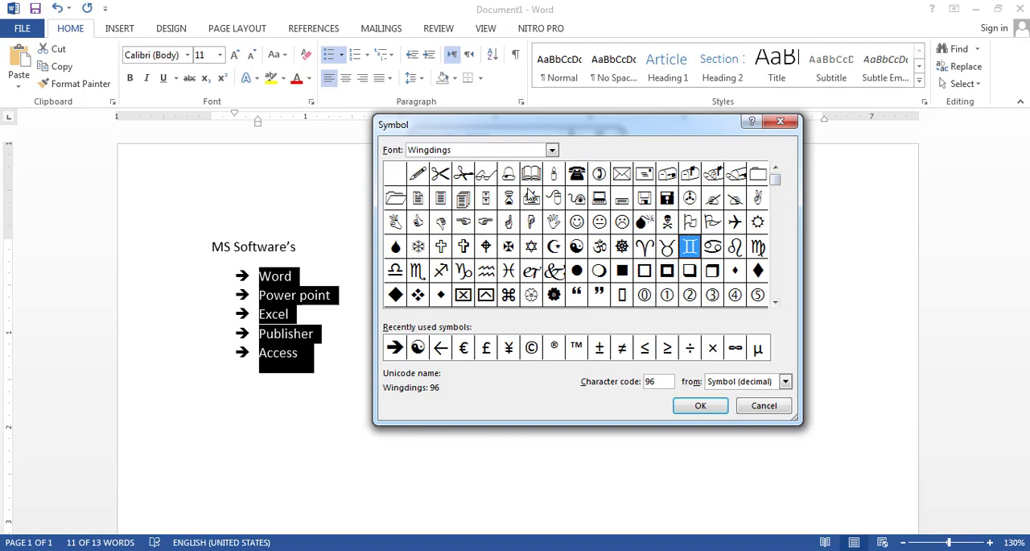
left_click(485, 222)
left_click(690, 408)
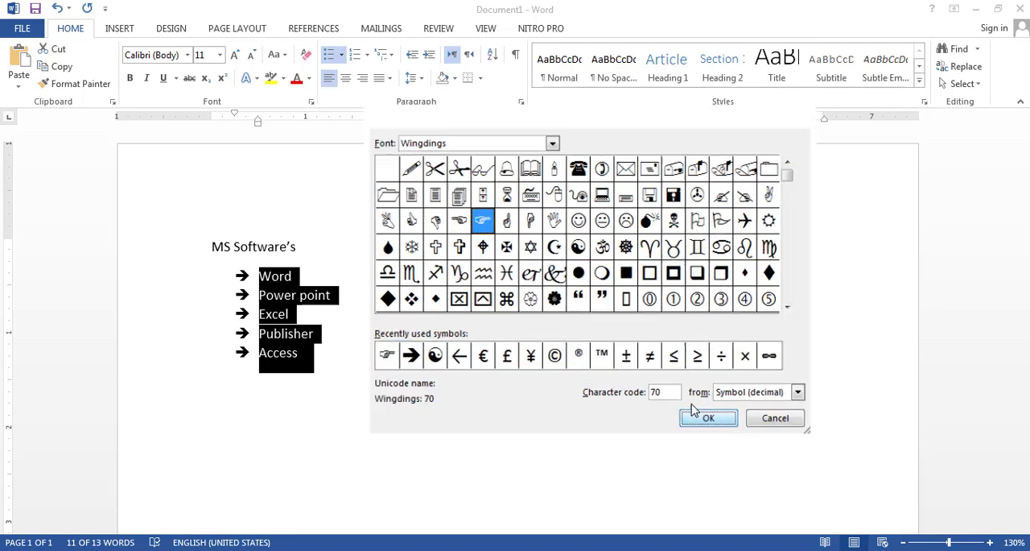
left_click(525, 387)
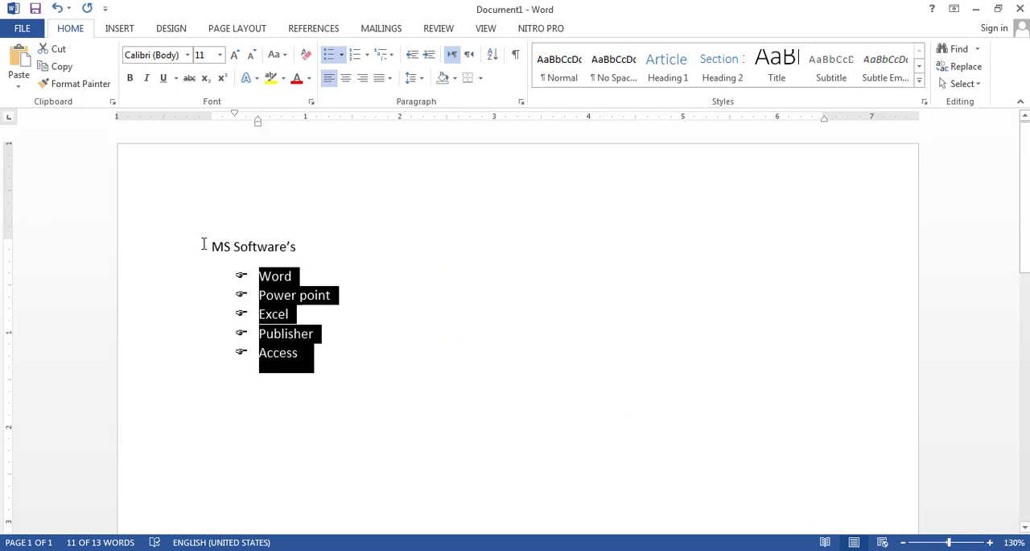
- Define a new picture bullet for the five items using the Tulips image from the computer's Sample Pictures folder
left_click(341, 55)
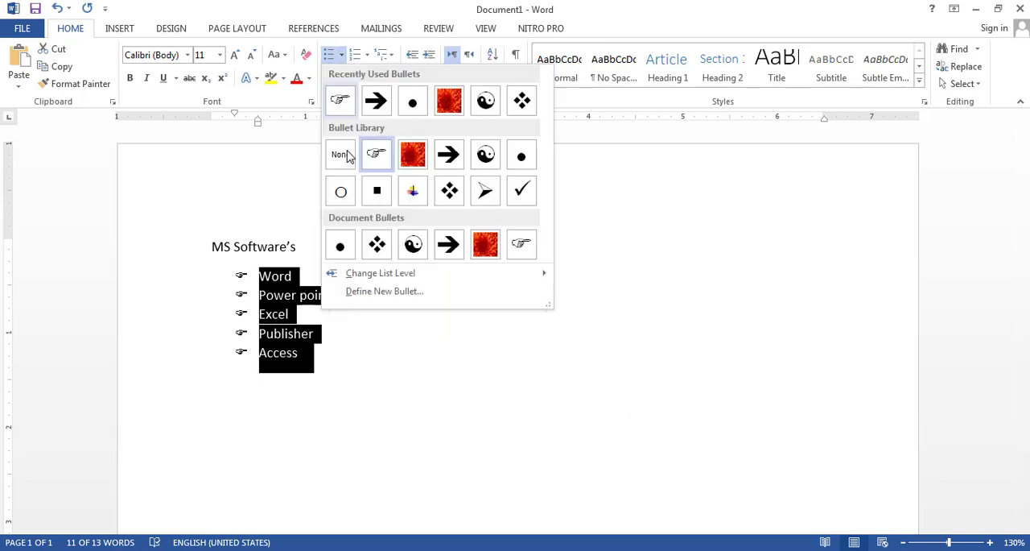
left_click(397, 293)
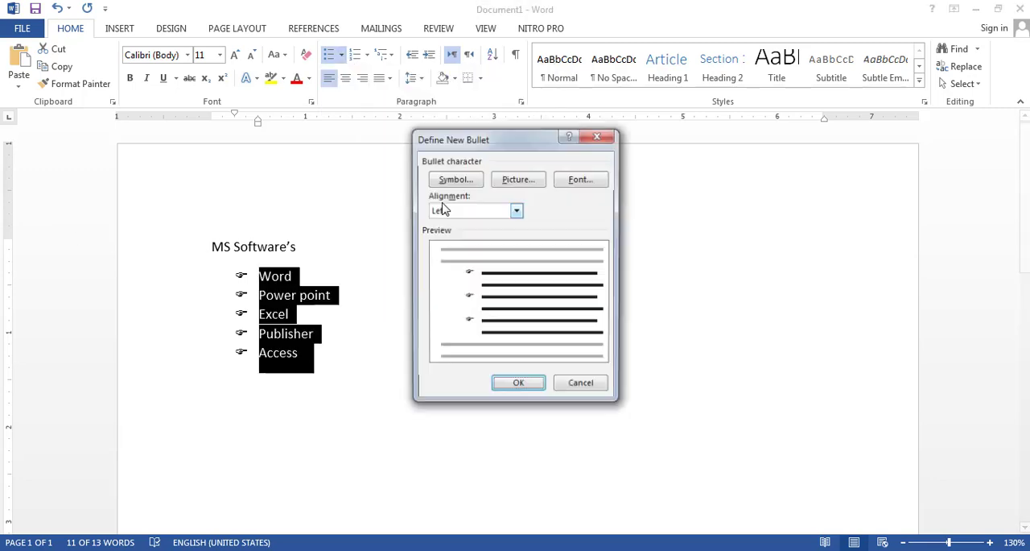
left_click(518, 179)
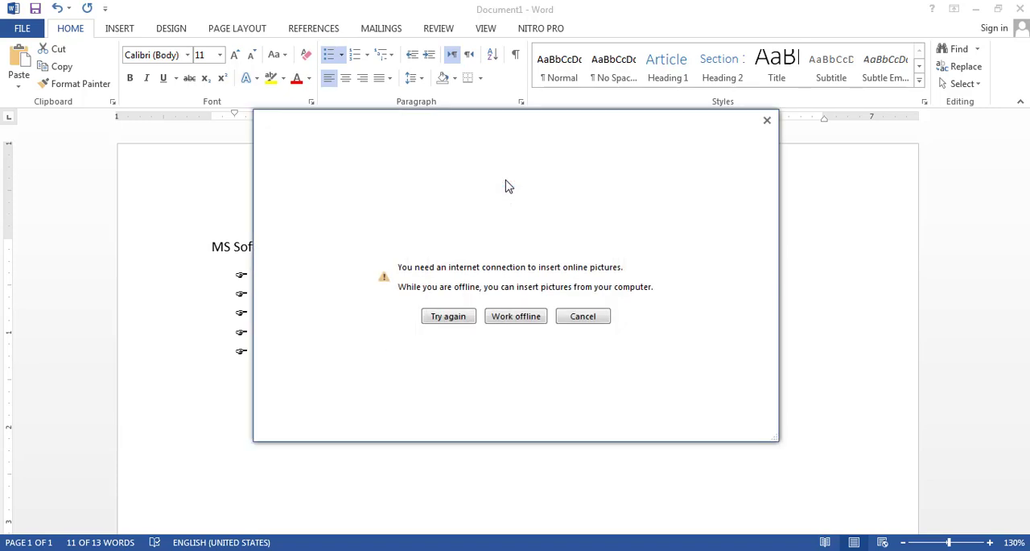
left_click(513, 317)
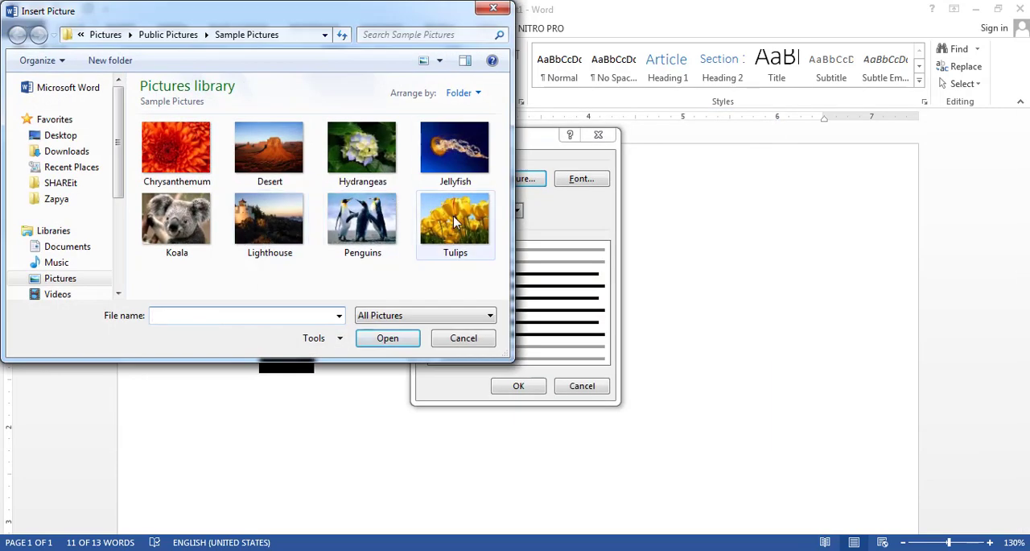
left_click(454, 224)
left_click(394, 344)
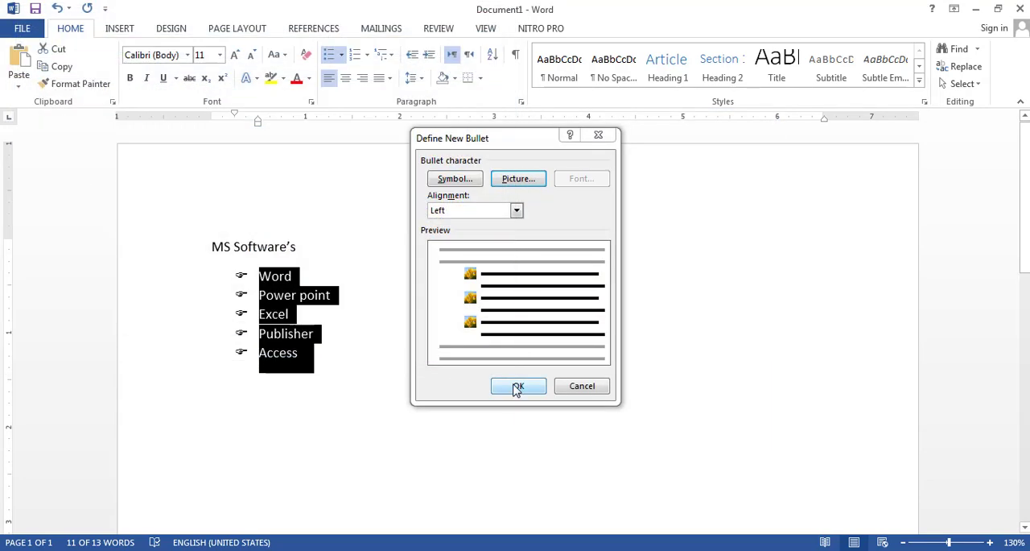
left_click(518, 387)
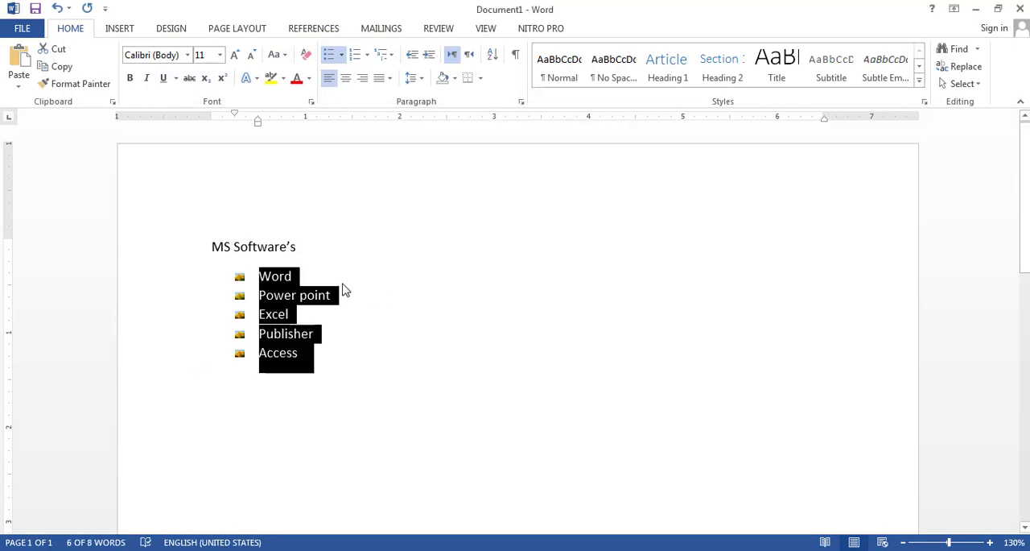
- Add "Info path" as a new bulleted item after Access and end the list with a plain line below it
scroll(266, 276, "up", 9, "ctrl")
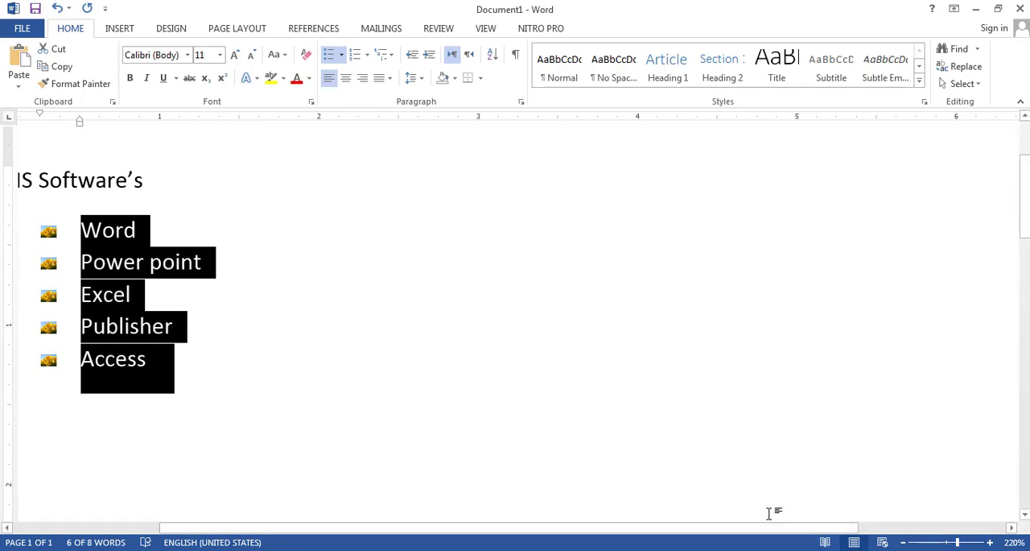
left_click_drag(767, 528, 617, 526)
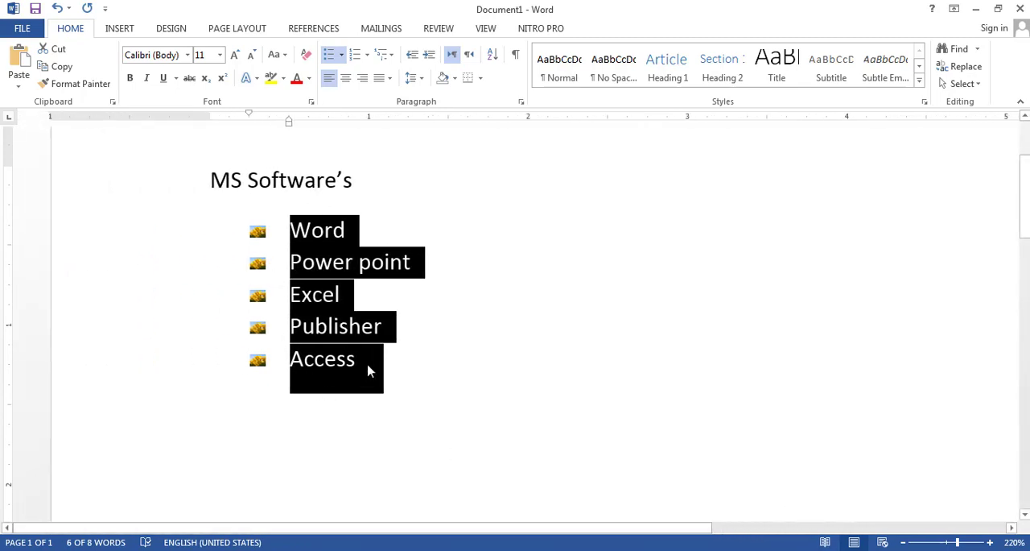
left_click(395, 366)
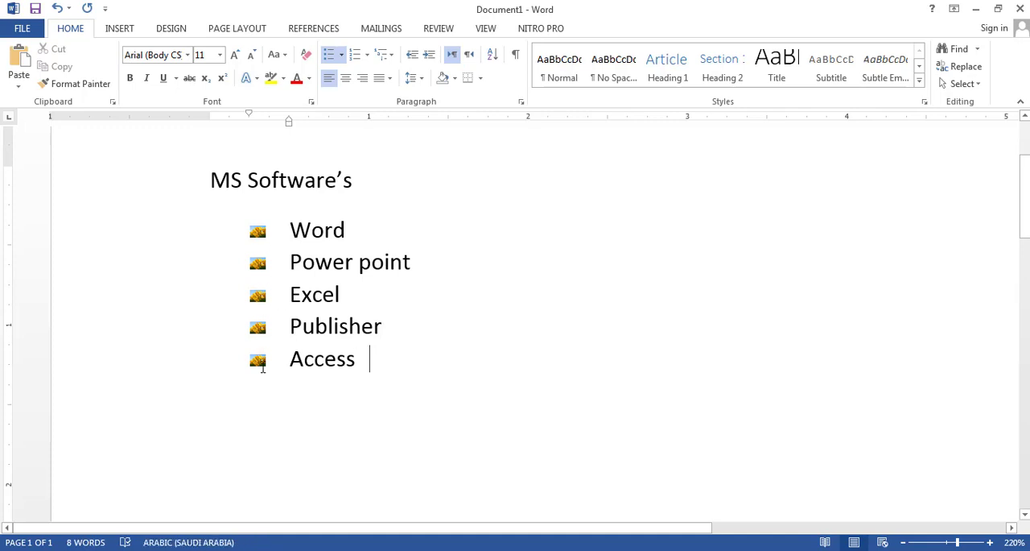
key("Return")
key("alt+shift")
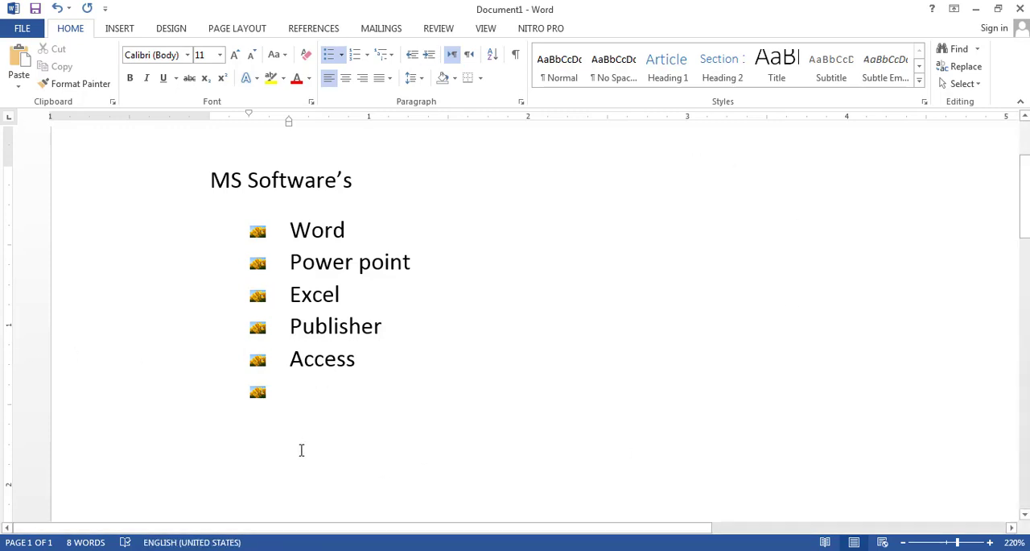
type("in")
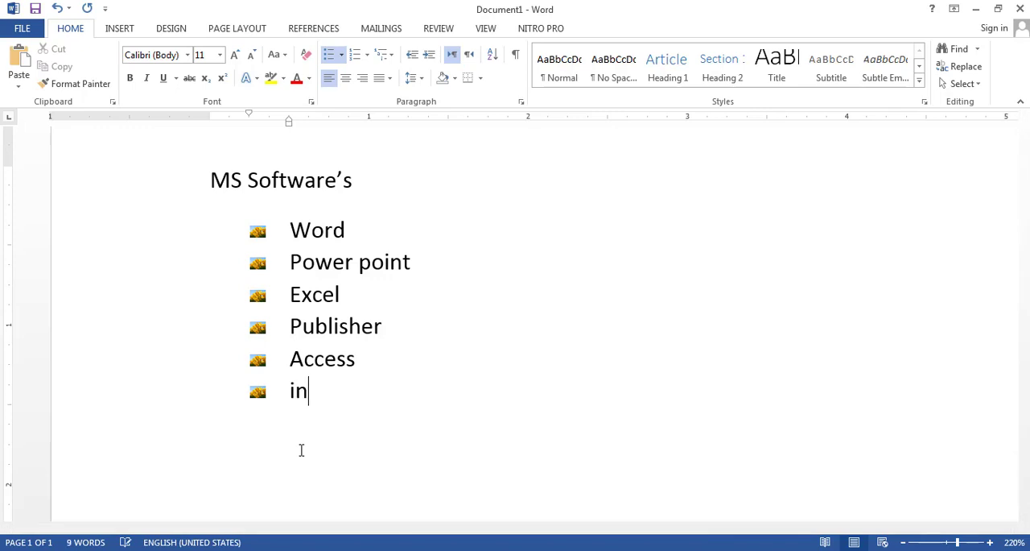
type("fo path")
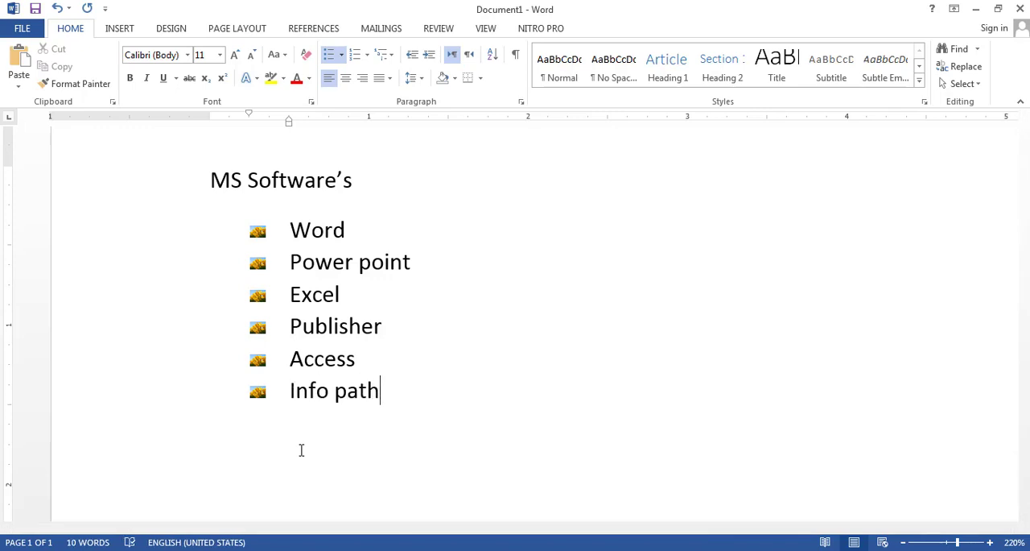
key("Return")
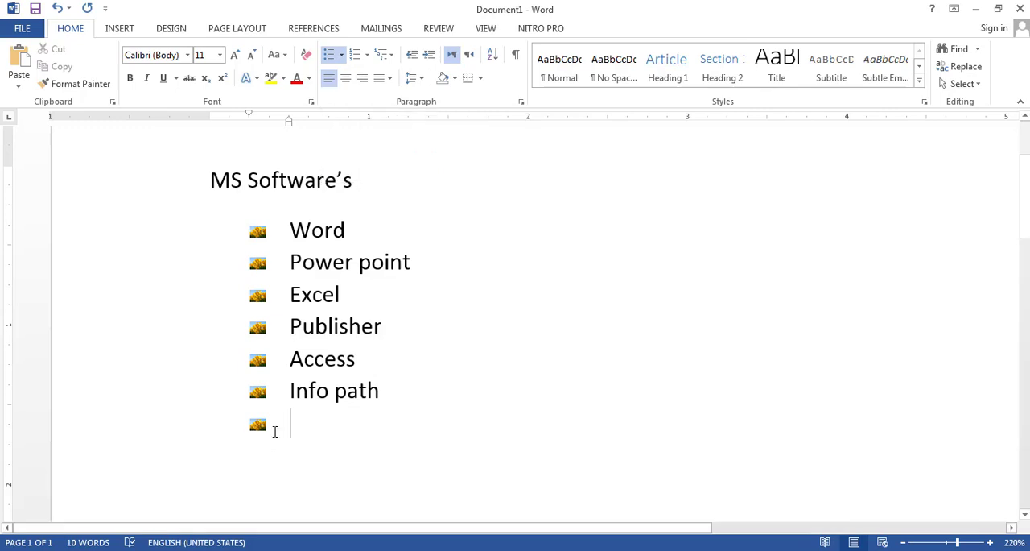
key("Return")
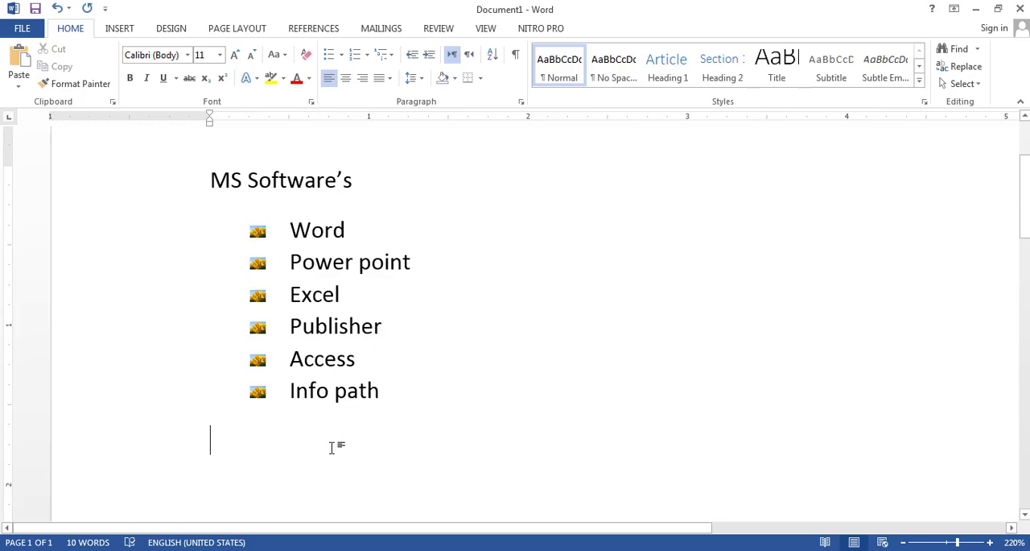
- Remove the picture bullets from the six items, Word to Info path, and apply the default 1., 2., 3. numbering
left_click_drag(406, 390, 260, 249)
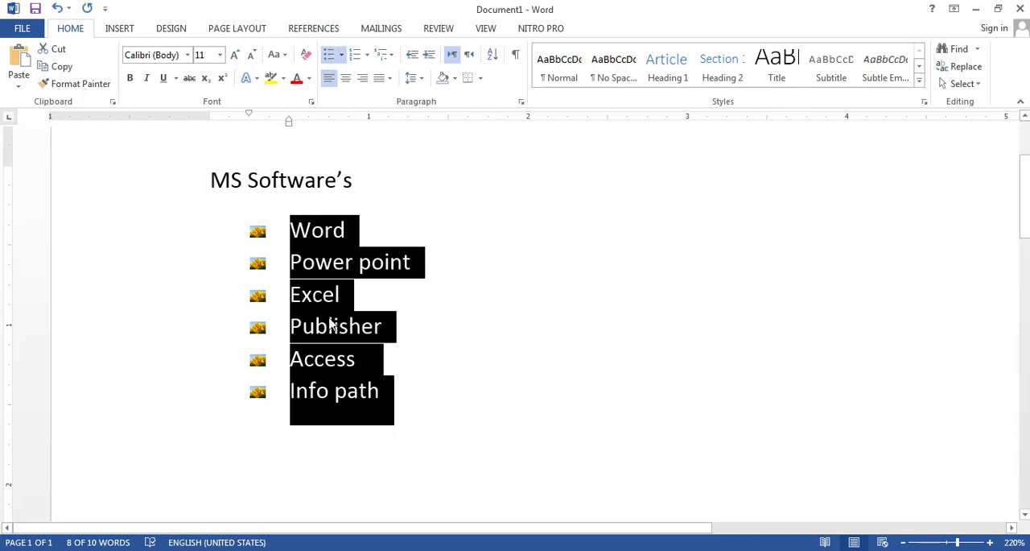
left_click(330, 54)
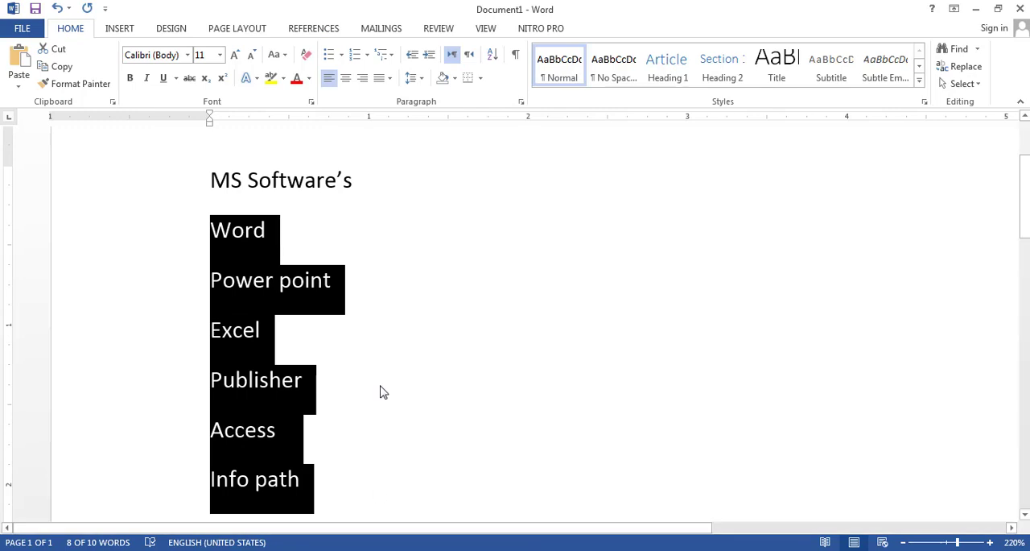
scroll(274, 295, "down", 2)
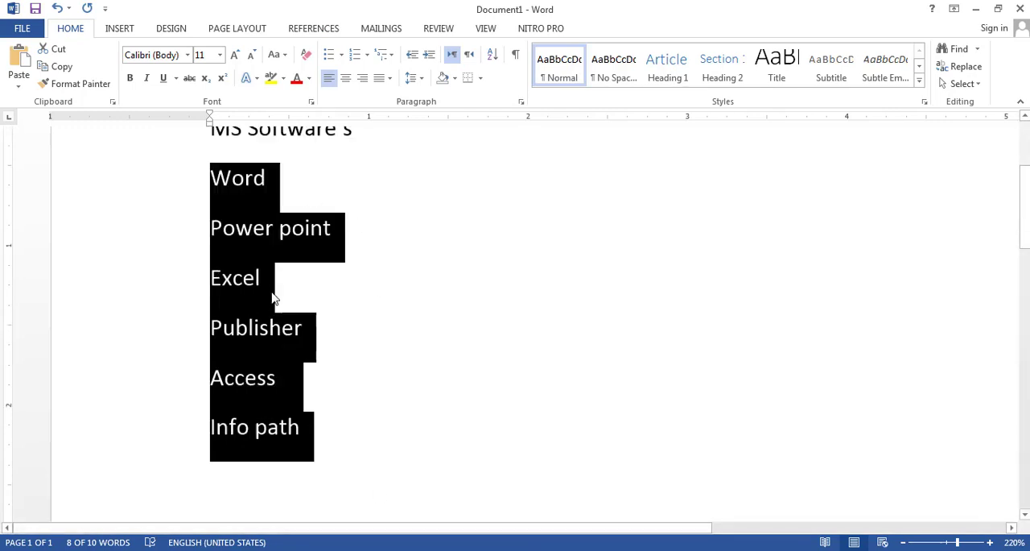
left_click(355, 54)
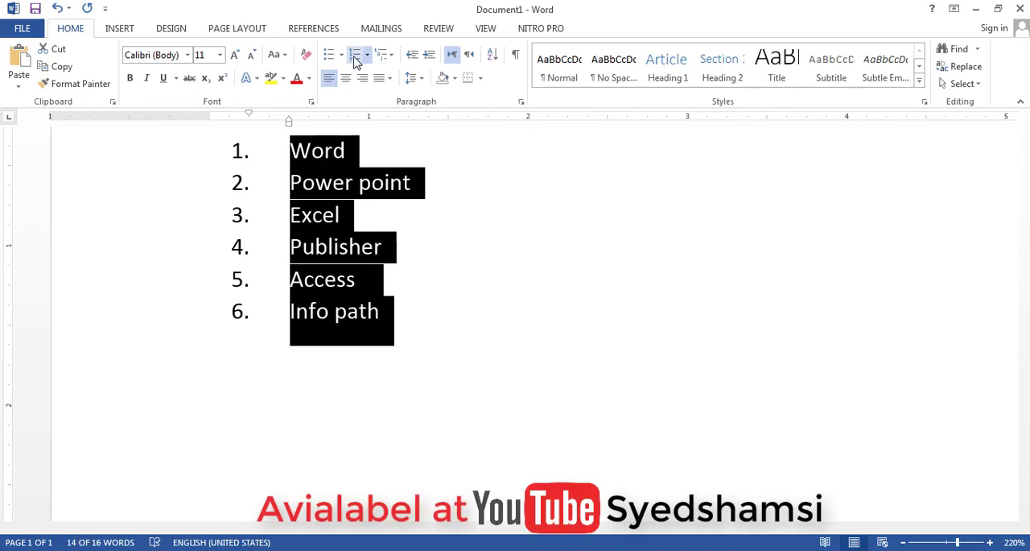
scroll(361, 153, "up", 4)
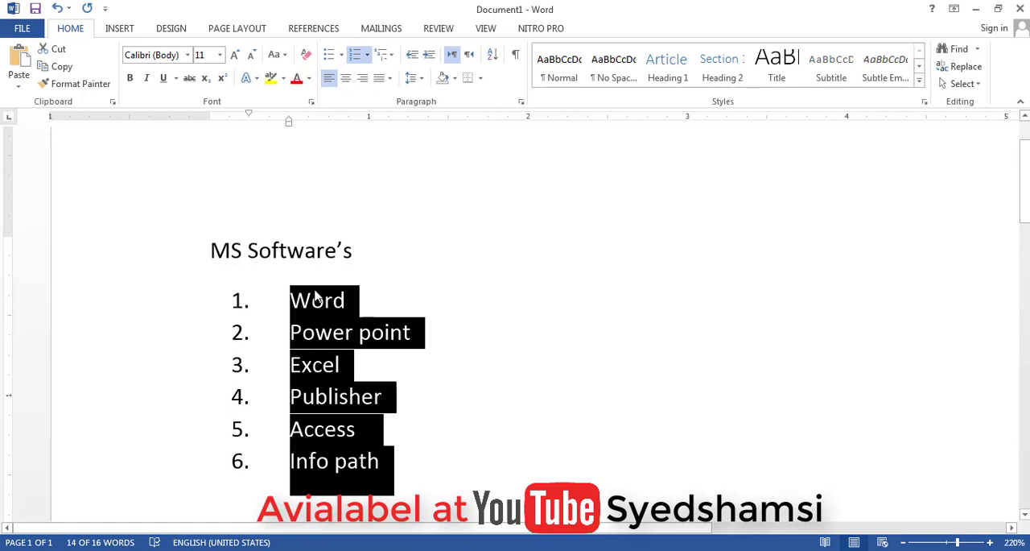
- Apply 1), 2), 3) numbering to the six items and define a new number format with the Arabic أ, ب, ج number style
left_click(367, 55)
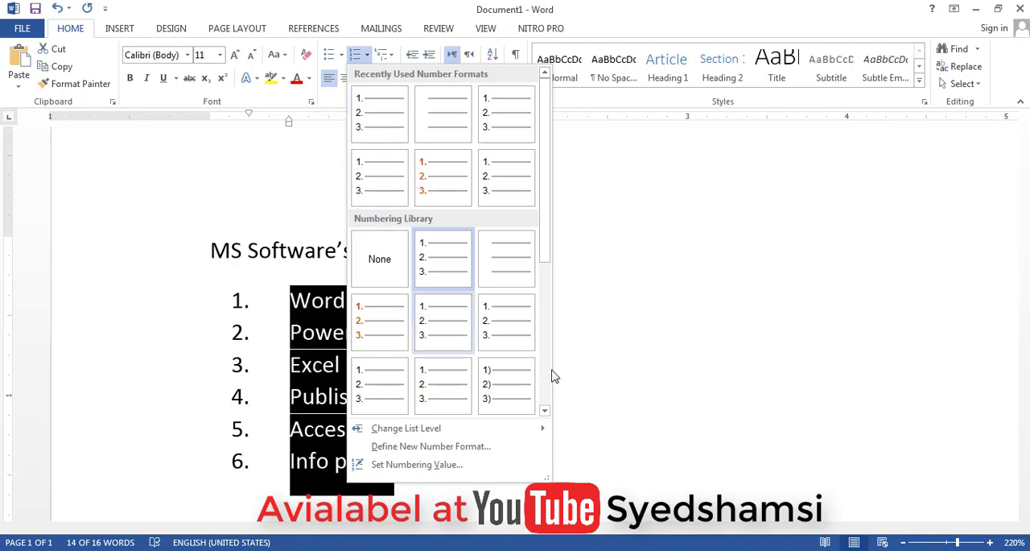
left_click(509, 385)
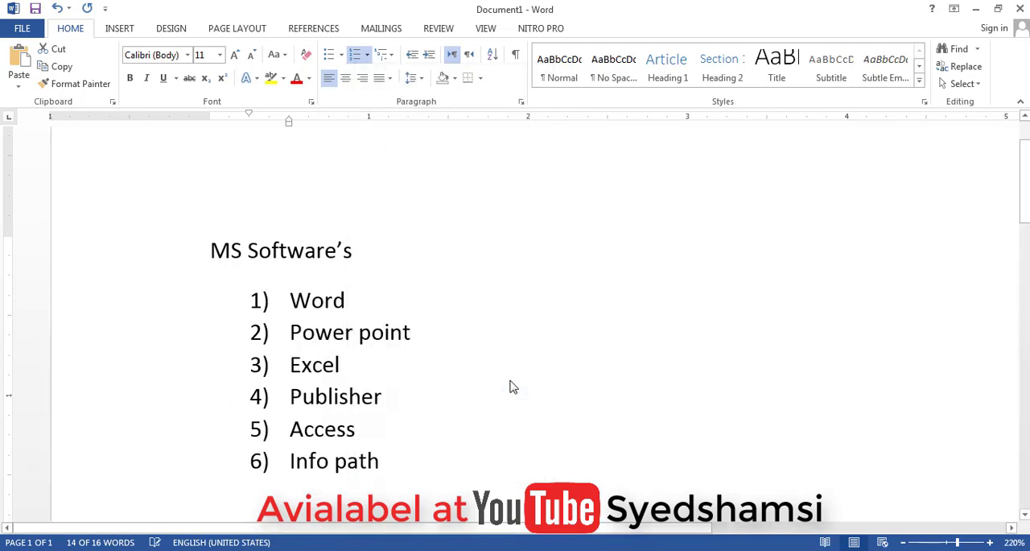
left_click(367, 56)
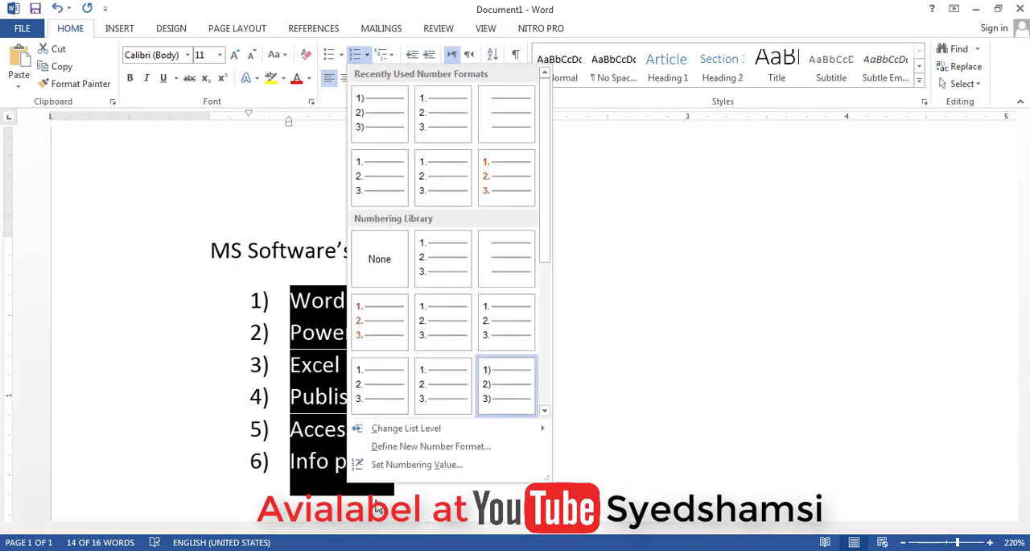
left_click(431, 446)
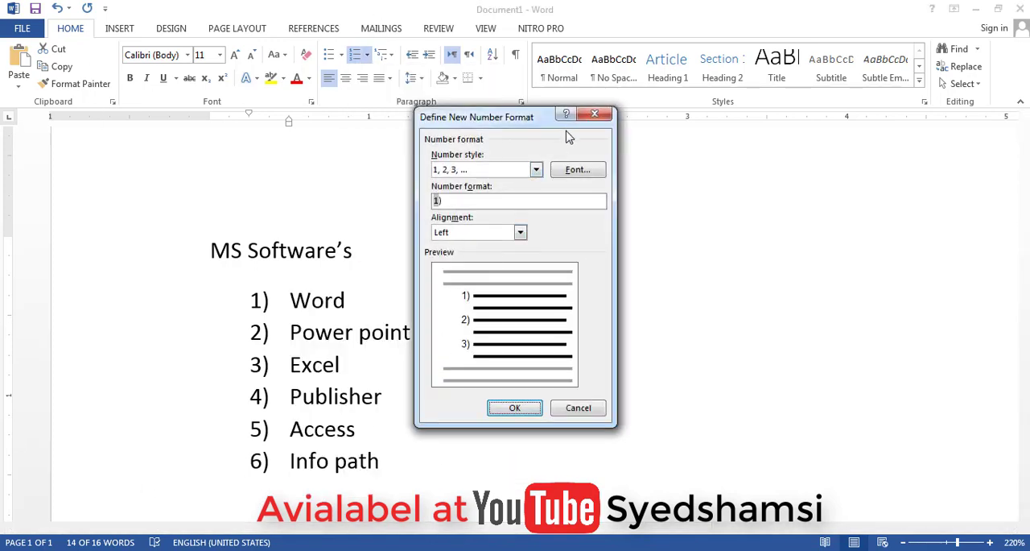
left_click(536, 171)
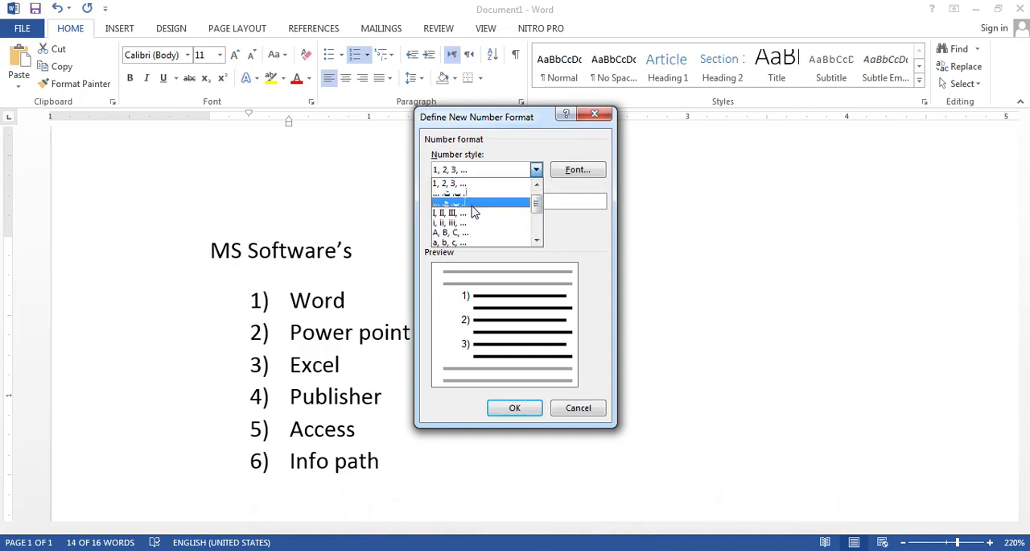
left_click(474, 205)
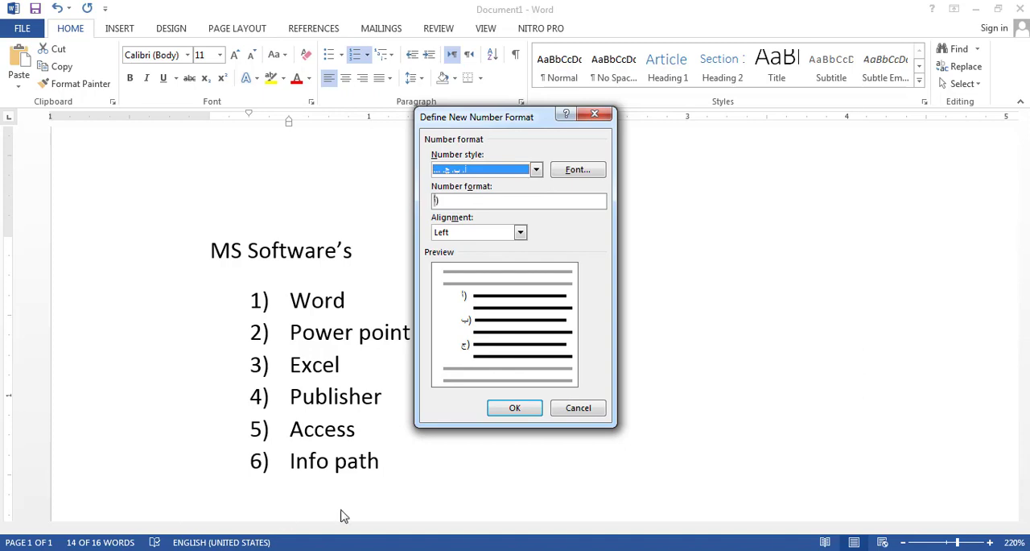
left_click(524, 412)
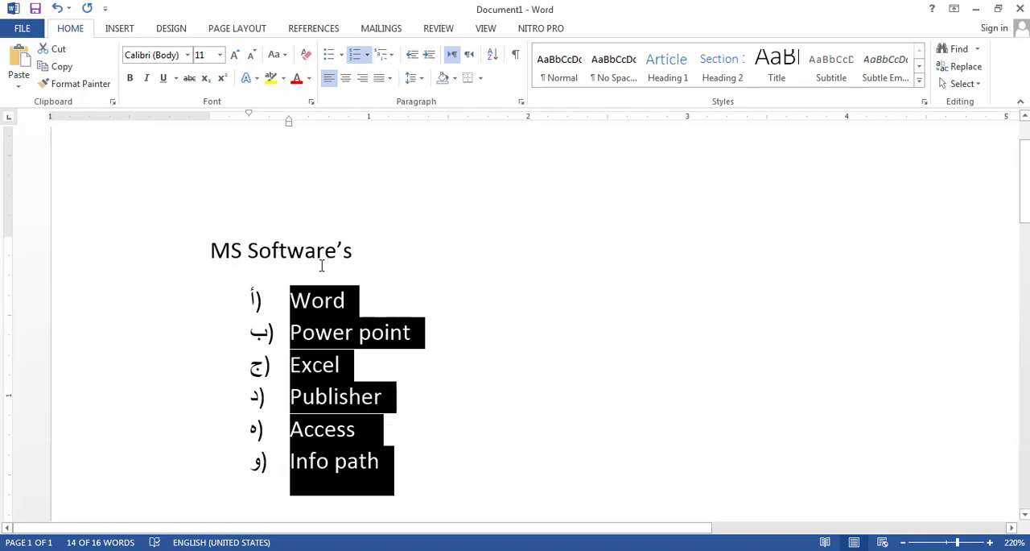
- Define a new number format whose Arabic letters have a single solid underline and an orange font color
left_click(367, 55)
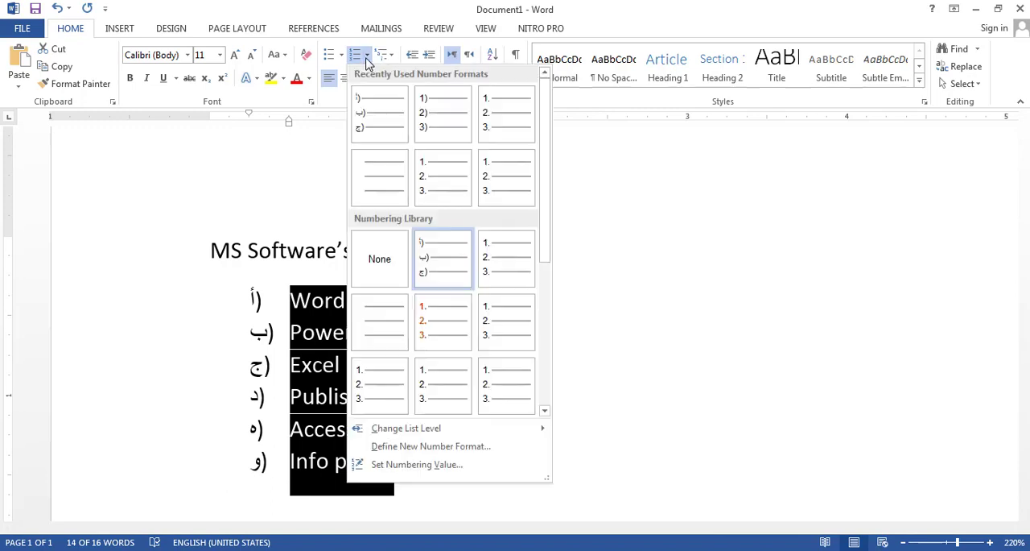
left_click(435, 449)
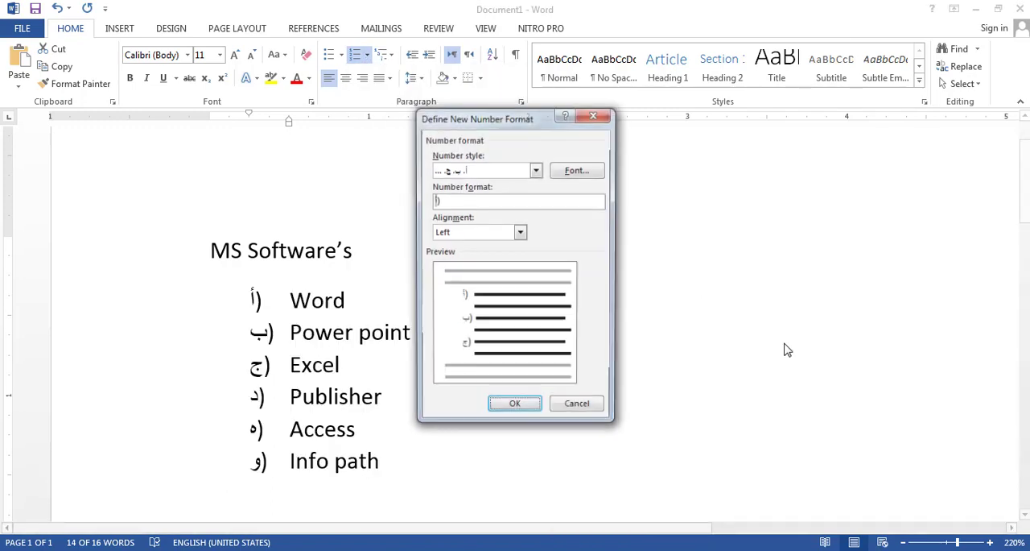
left_click(576, 171)
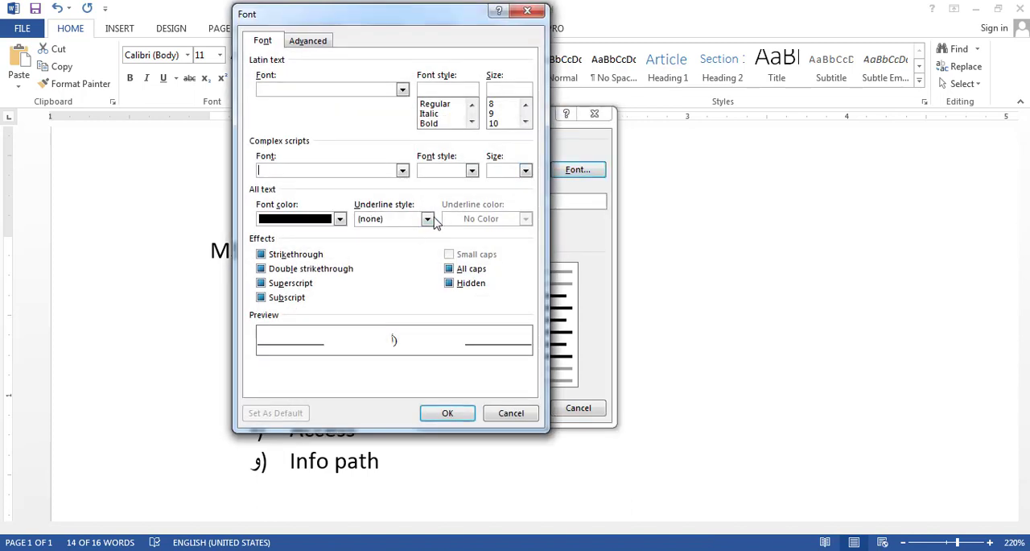
left_click(427, 220)
left_click(394, 289)
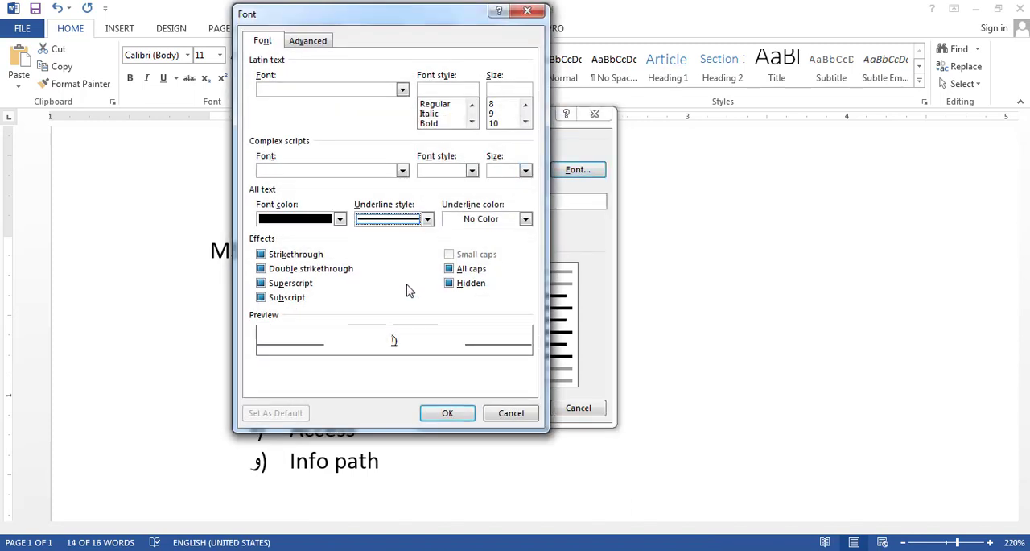
left_click(339, 219)
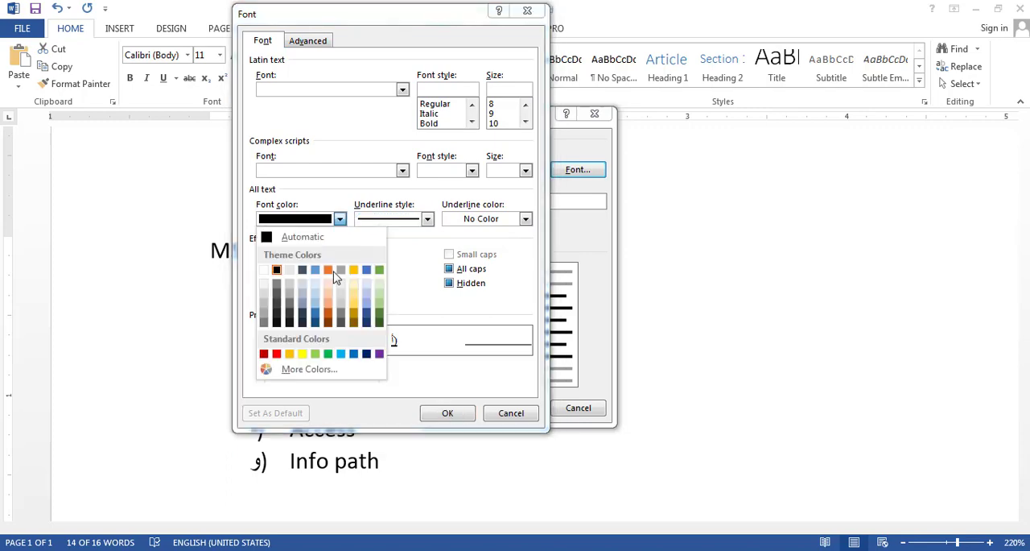
left_click(329, 270)
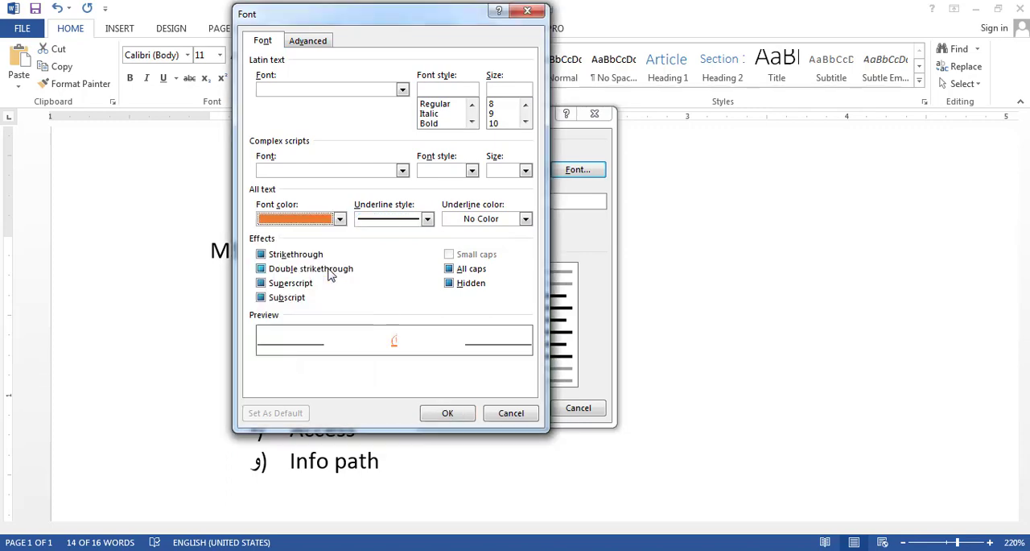
left_click(448, 413)
left_click(507, 412)
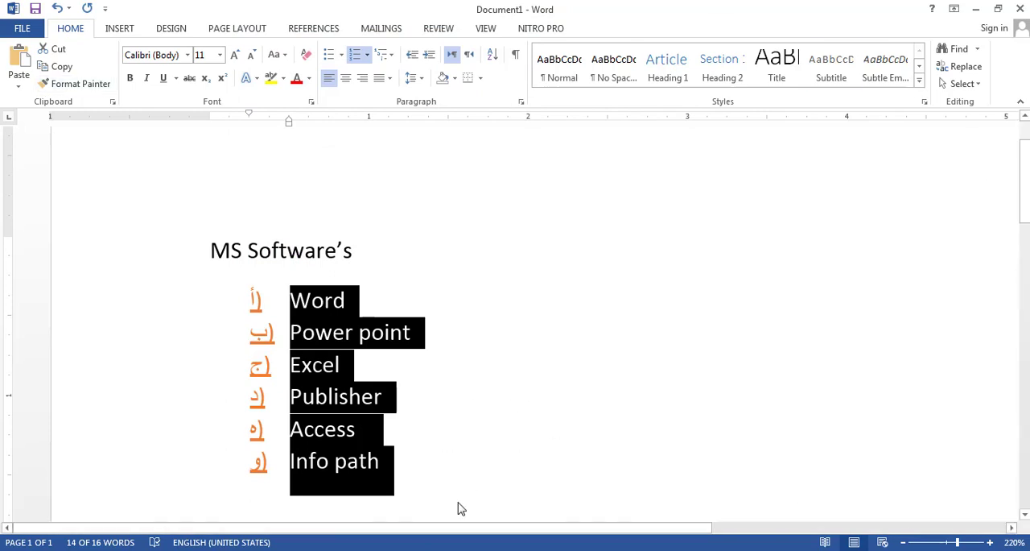
- Reapply the recently used black Arabic-letter numbering to the six items and remove the numbering from Word to Info path
left_click(366, 60)
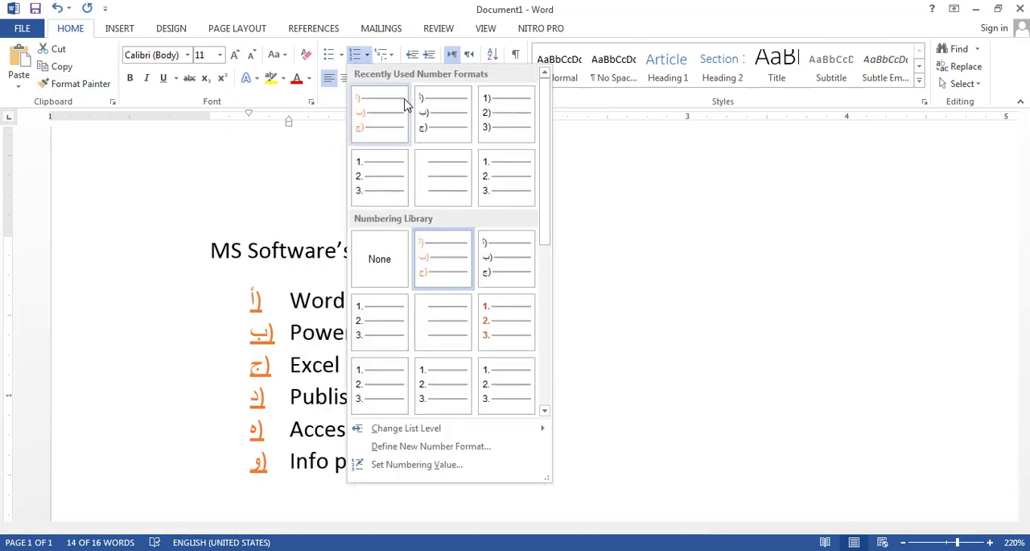
left_click(429, 117)
left_click(346, 430)
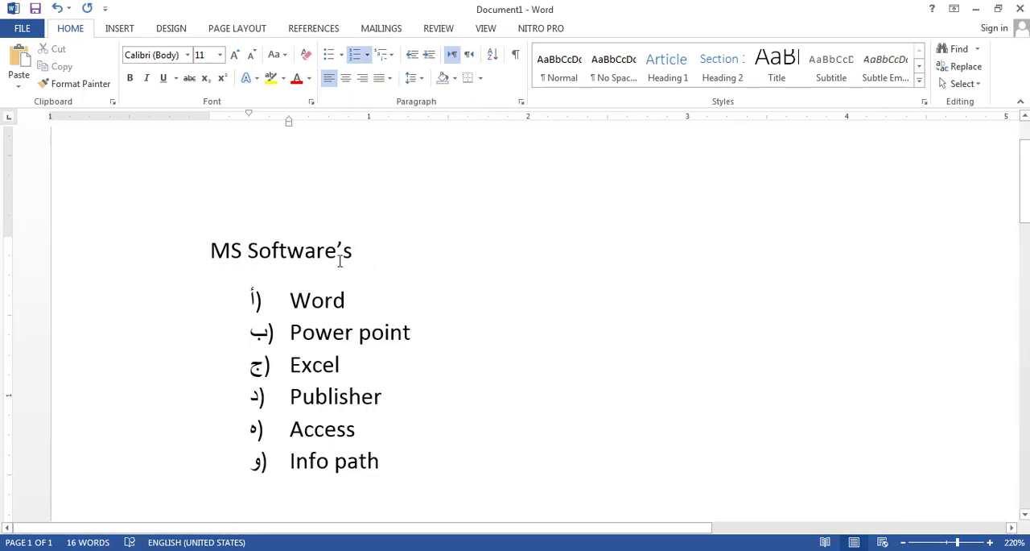
left_click_drag(397, 460, 250, 304)
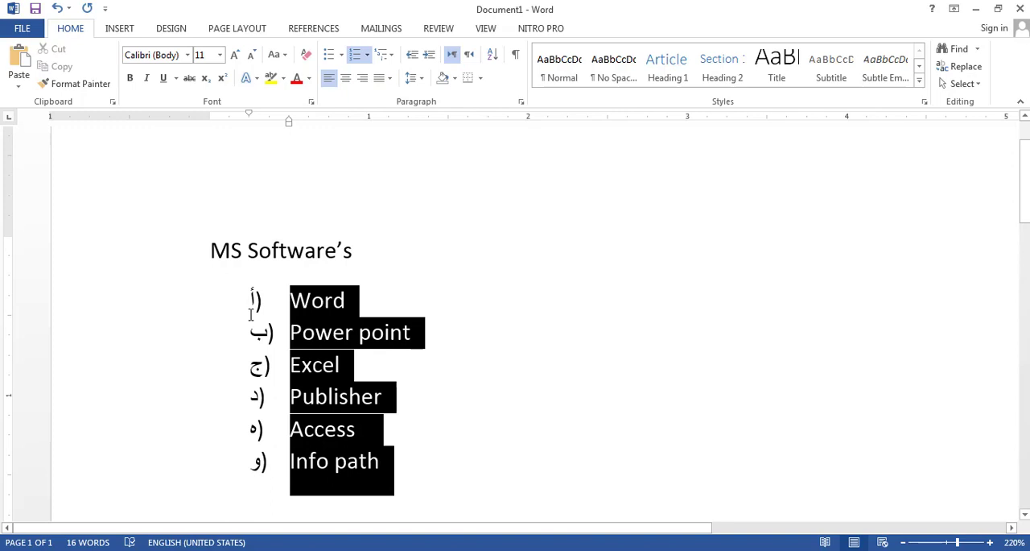
left_click(356, 58)
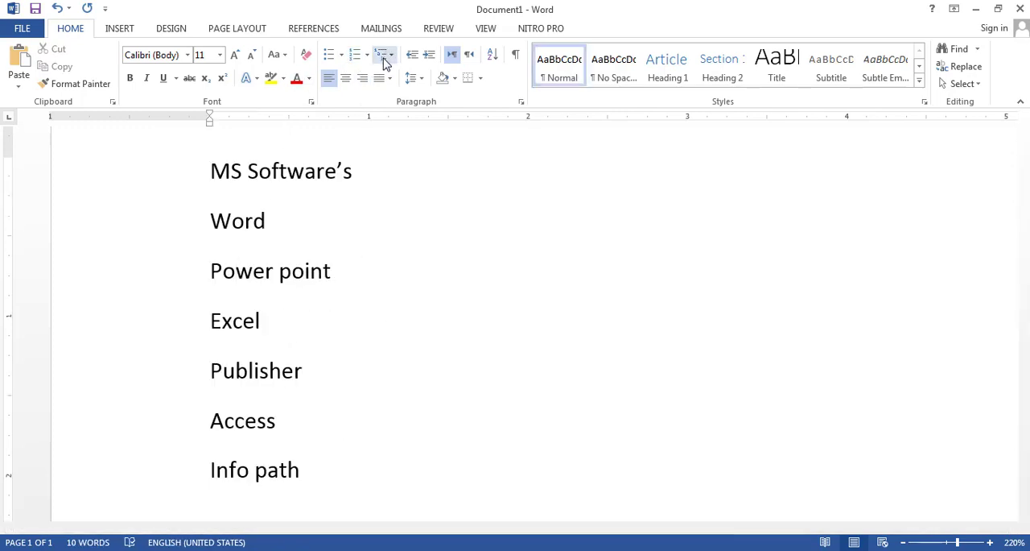
- Apply the Article I. / Section 1.01 / (a) multilevel list format to all lines from MS Software's to Info path
left_click_drag(331, 475, 211, 165)
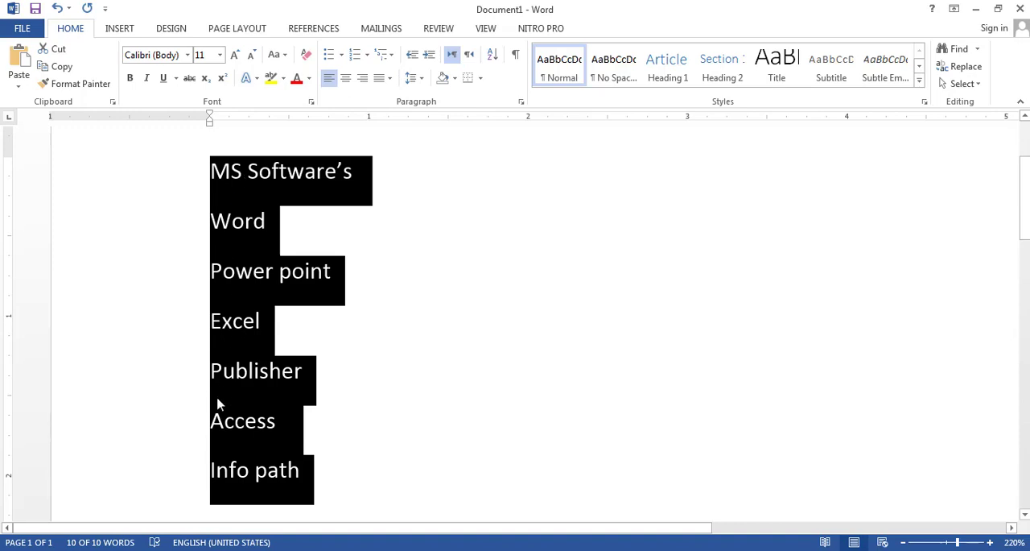
left_click(392, 56)
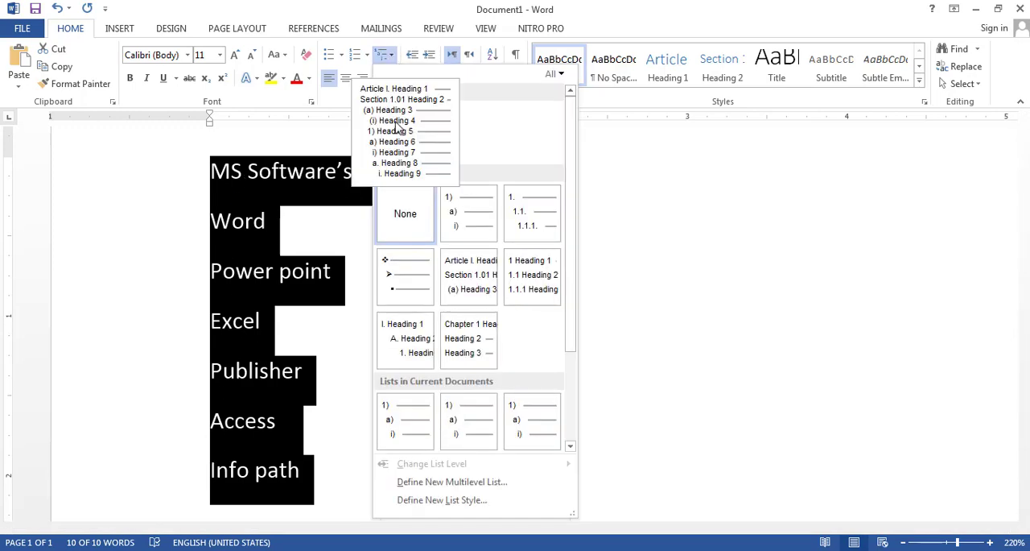
left_click(396, 125)
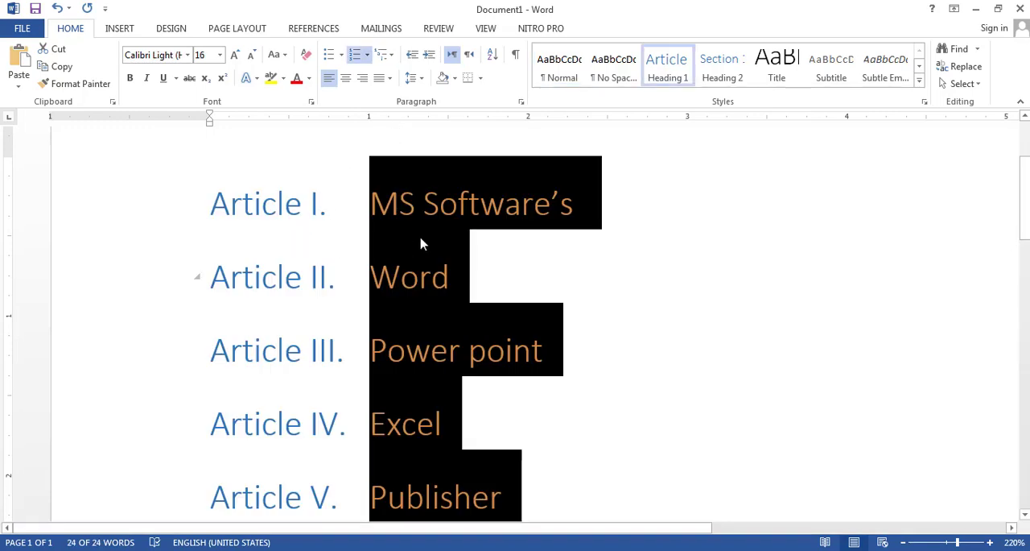
scroll(462, 288, "down", 3)
left_click(461, 287)
scroll(375, 369, "up", 5)
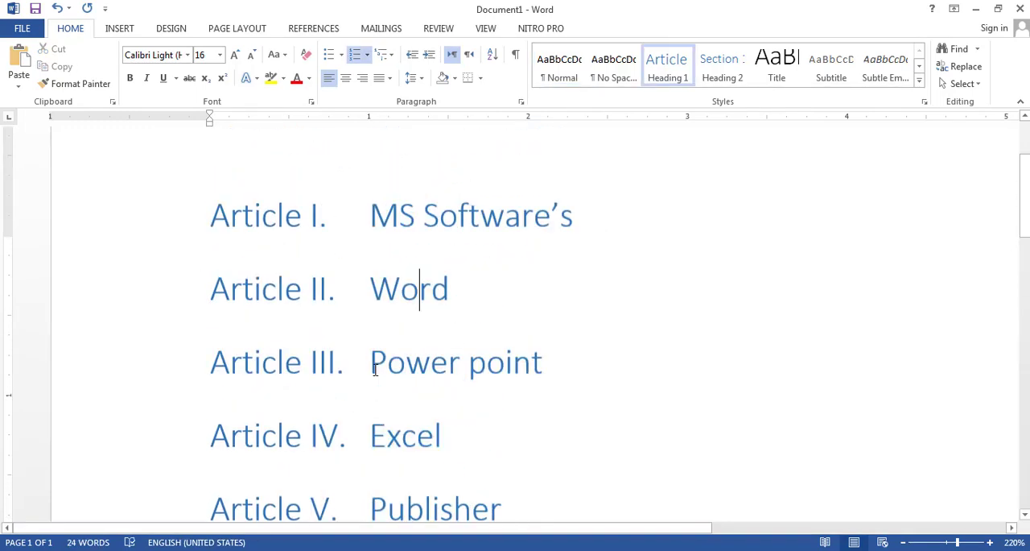
scroll(428, 309, "down", 5)
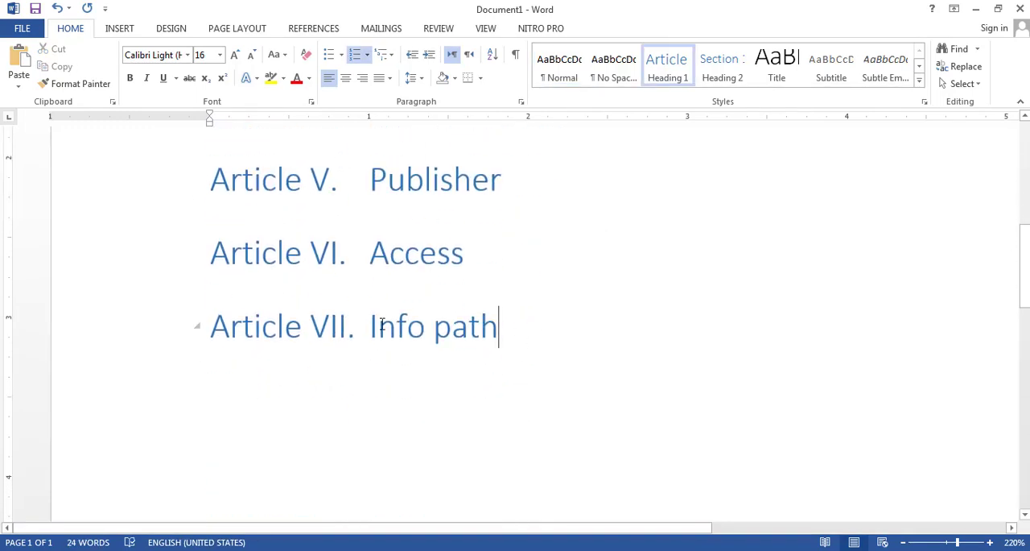
- Change the multilevel list from MS Software's to Info path to the Chapter 1 Heading 1 format
left_click_drag(499, 326, 334, 334)
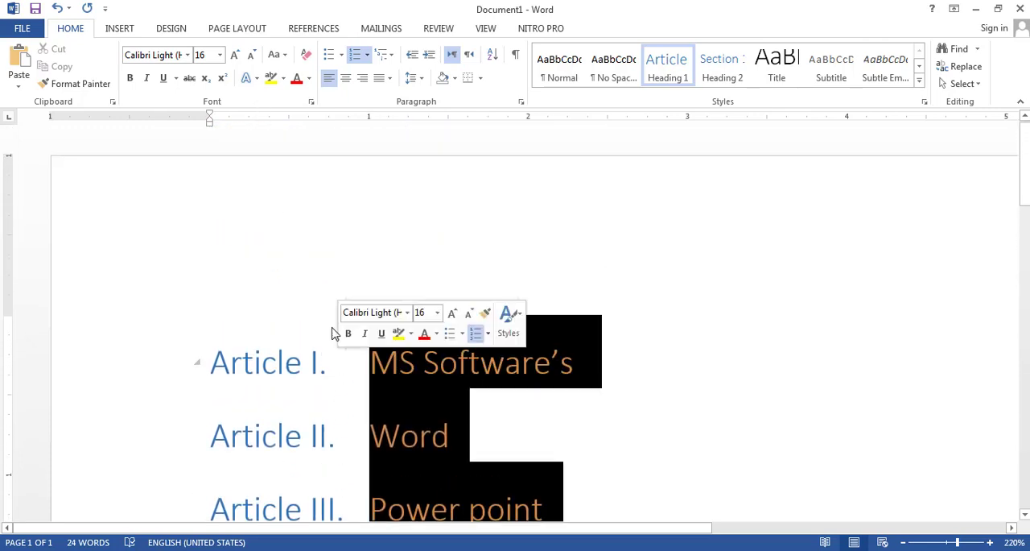
left_click(391, 55)
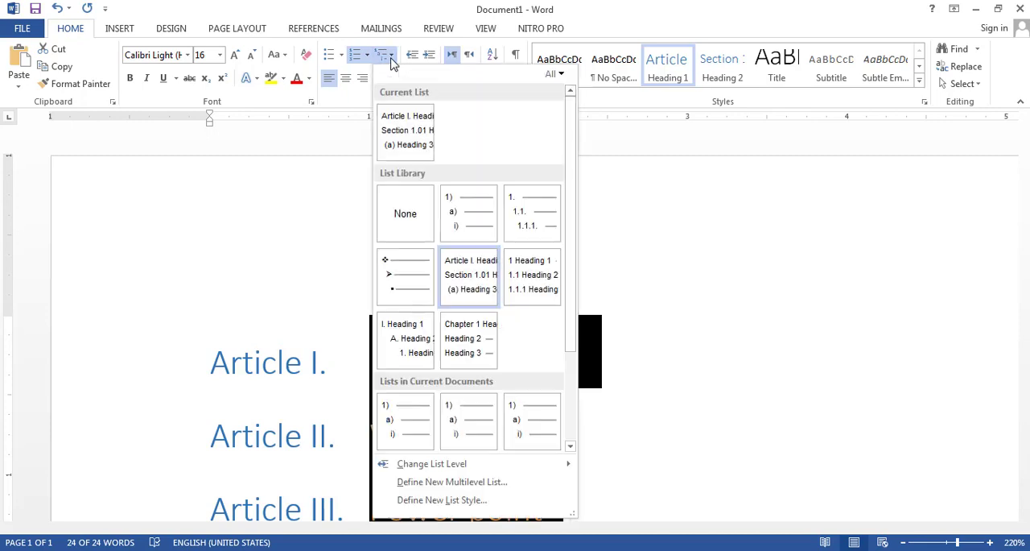
mouse_move(493, 362)
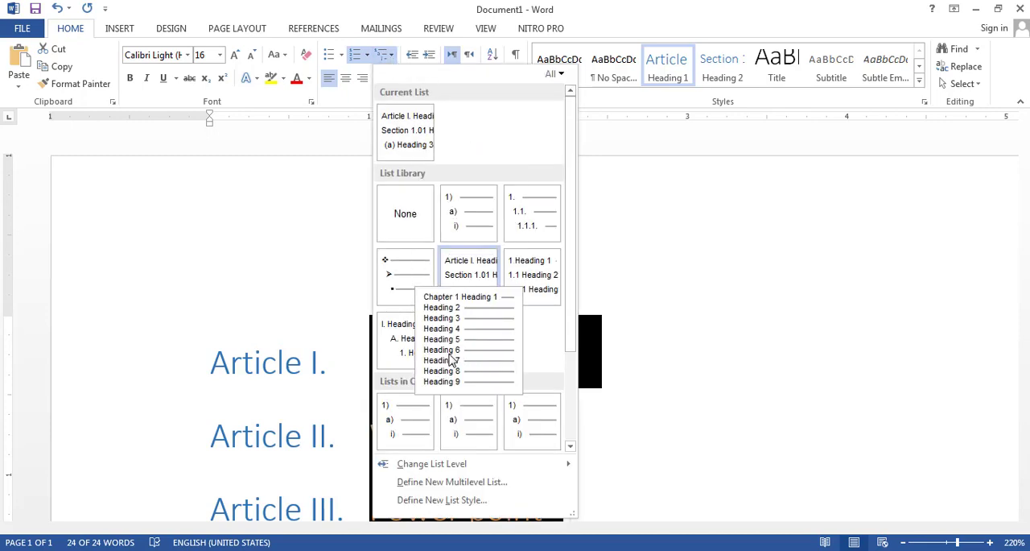
left_click(461, 358)
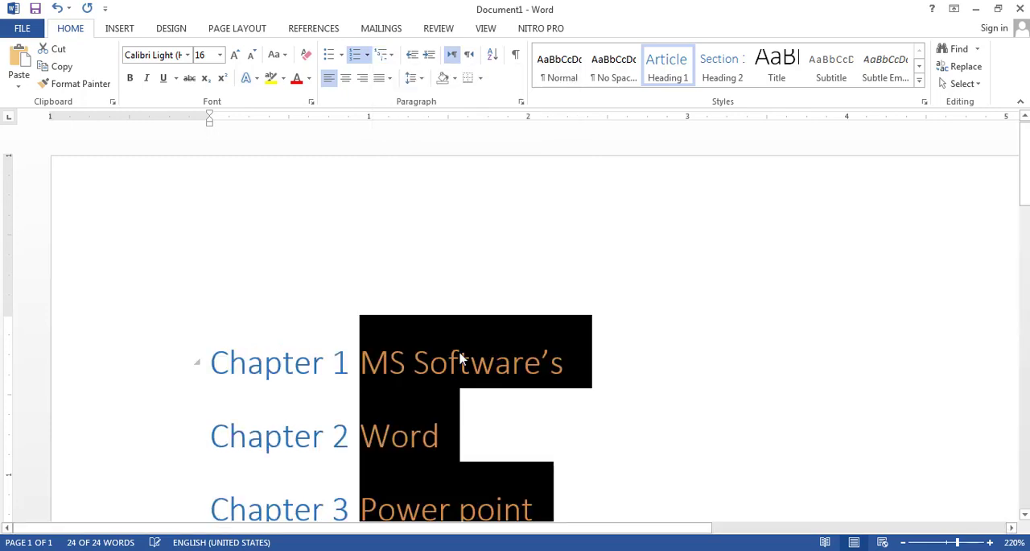
left_click(408, 366)
scroll(407, 354, "down", 6)
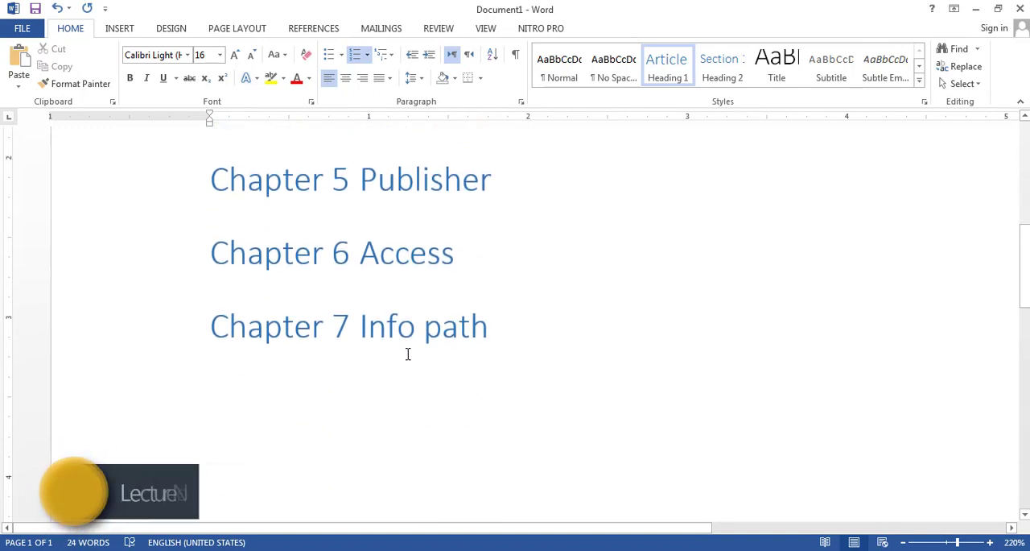
scroll(408, 354, "up", 2)
scroll(507, 399, "up", 2)
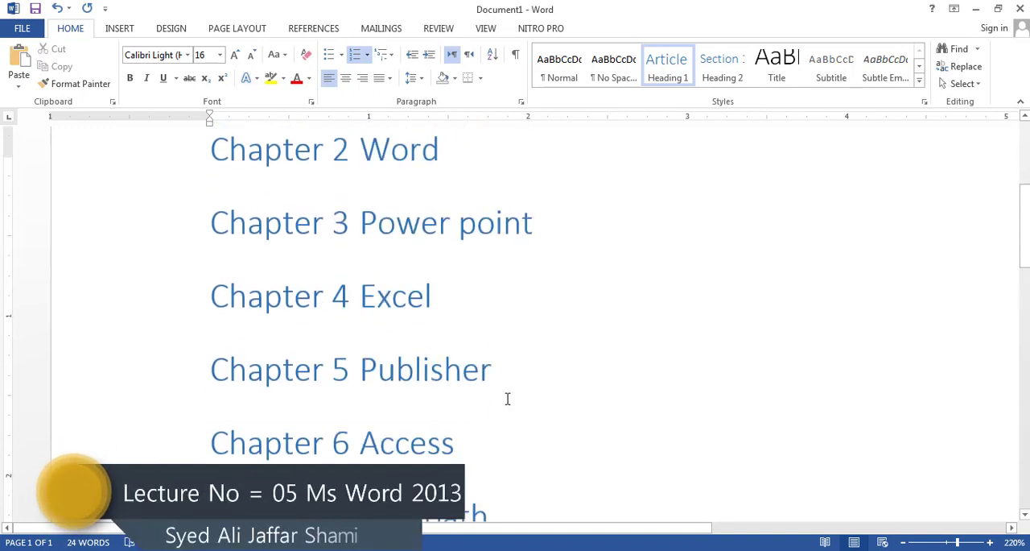
scroll(507, 398, "up", 4)
scroll(575, 361, "down", 8)
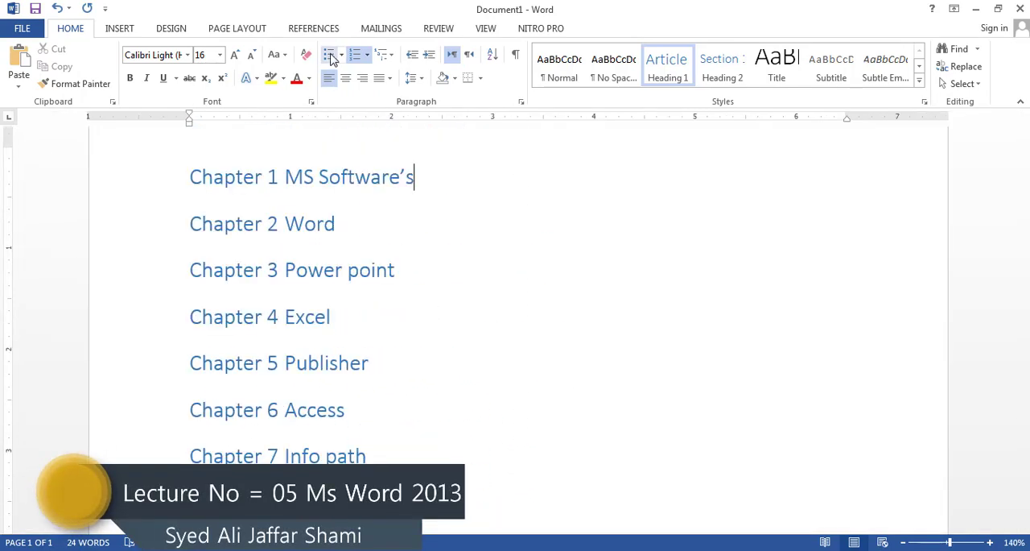